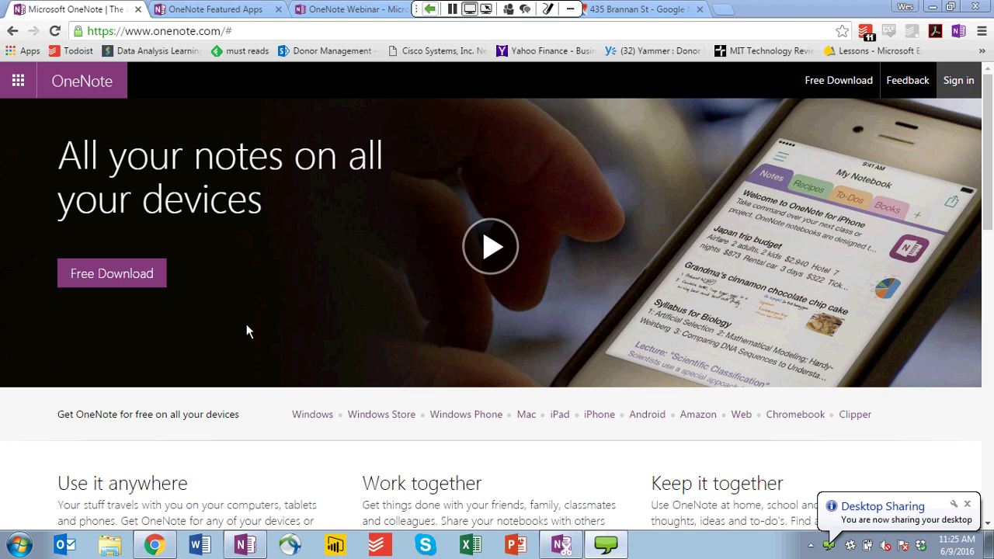
Step: Dismiss the desktop notifications, switch to OneNote and open the TechSoup Team Notes page in the Meeting Notes section
click(967, 505)
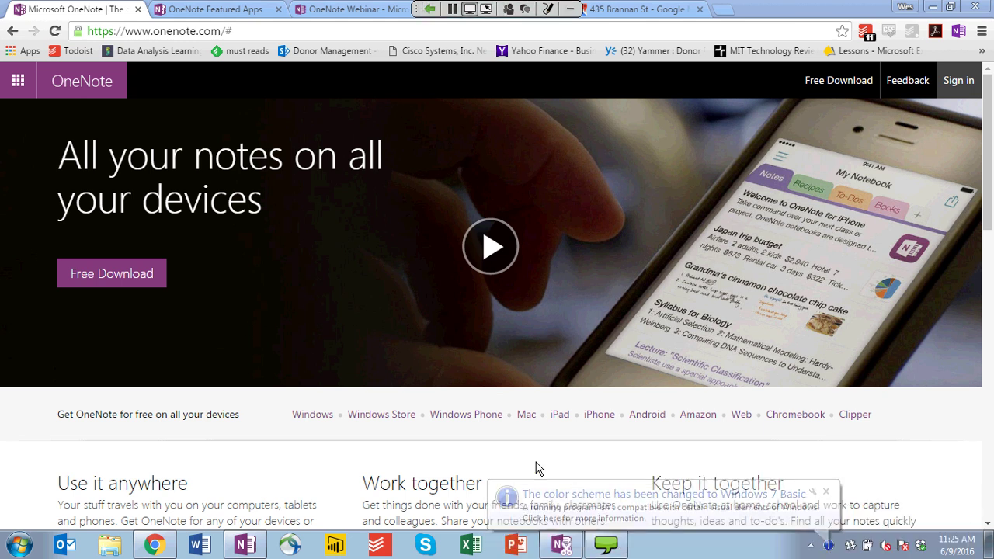
click(826, 492)
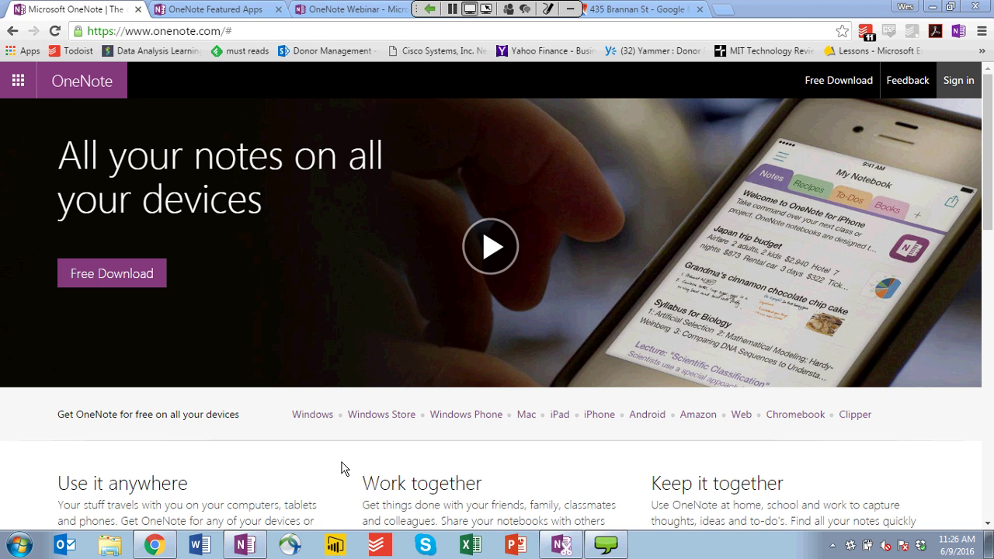
click(246, 544)
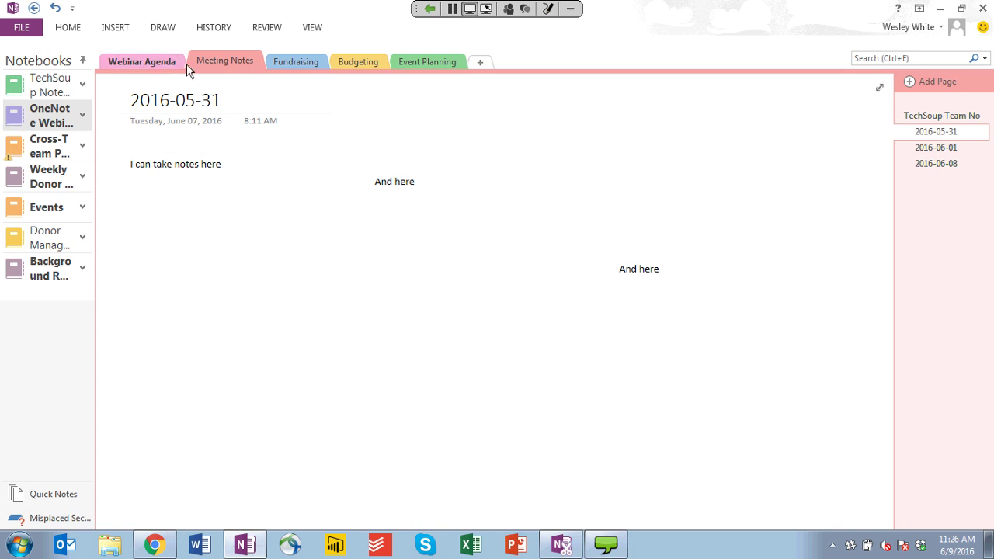
click(957, 122)
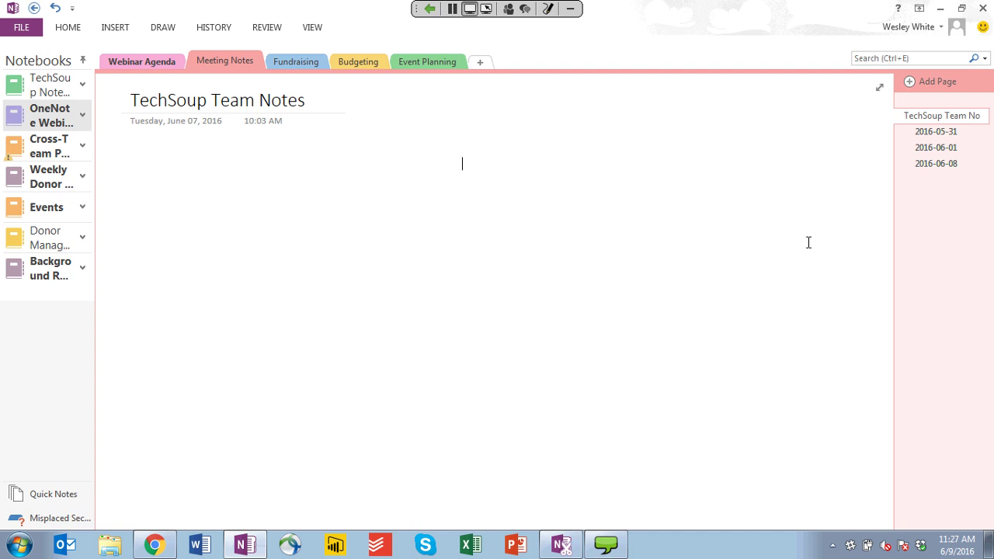
click(944, 91)
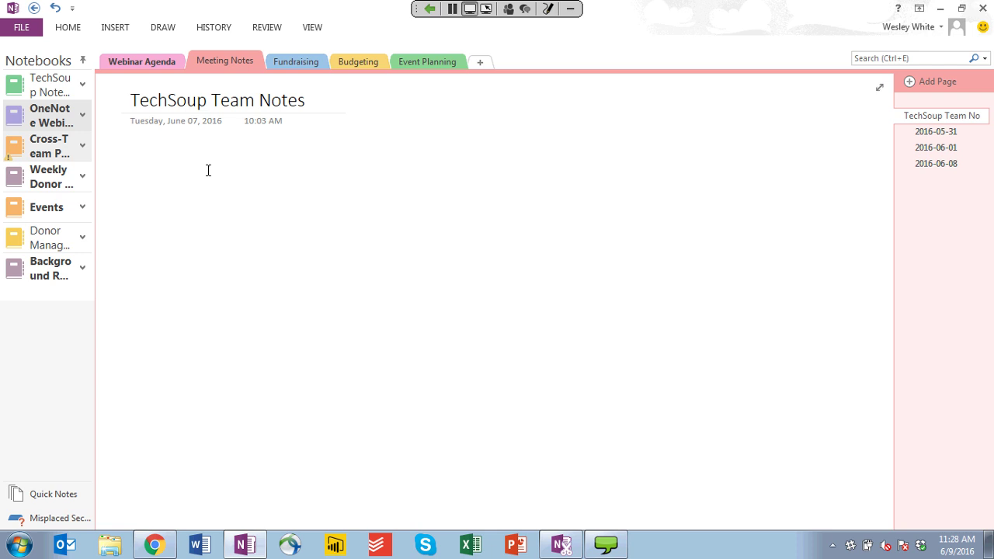
mouse_move(58, 157)
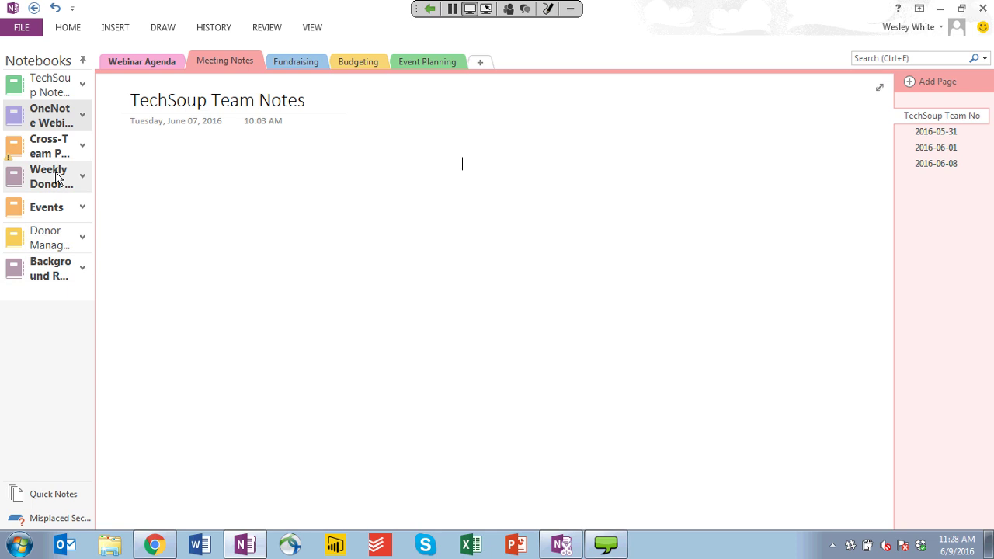
mouse_move(54, 191)
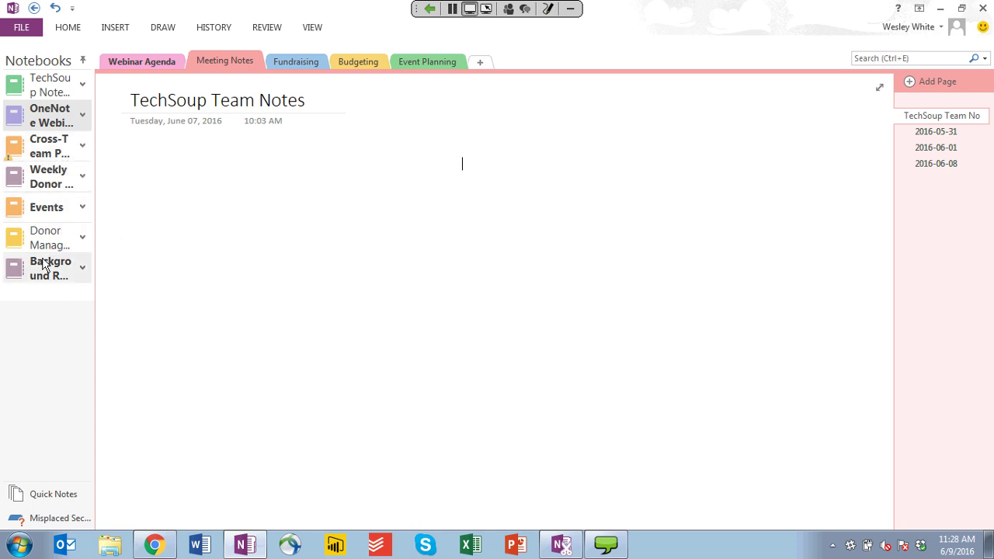
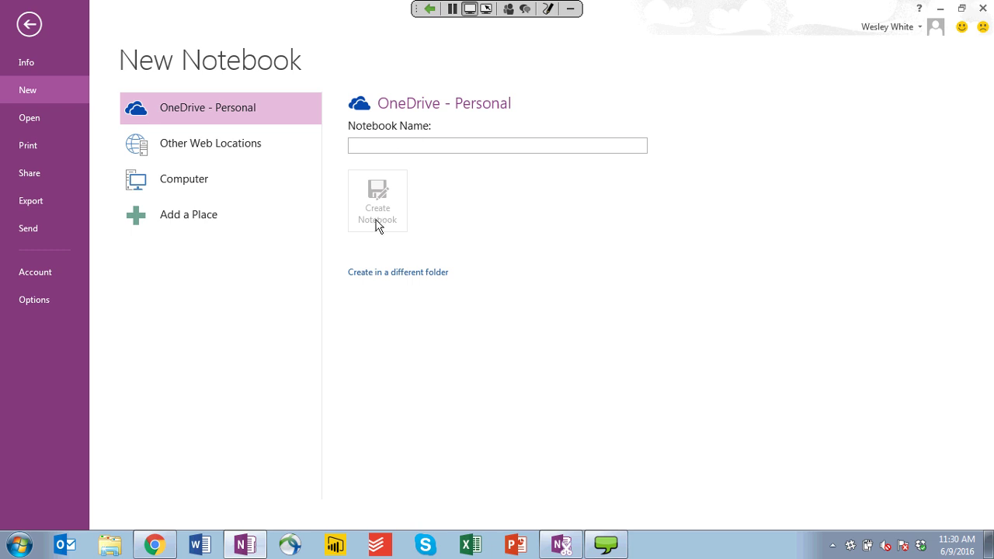
Step: Leave the New Notebook screen and add a page titled "Webinar Notes" to the Meeting Notes section
click(26, 25)
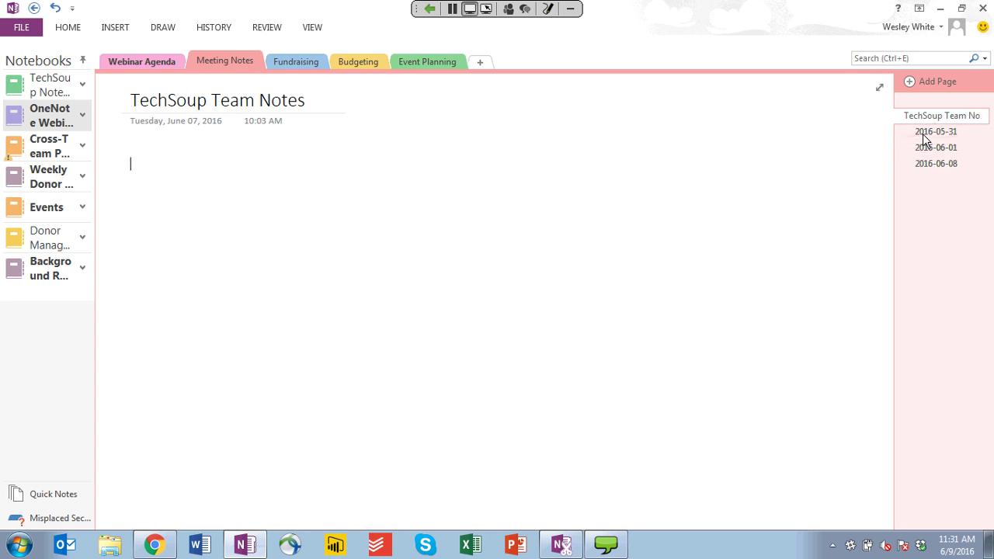
click(937, 84)
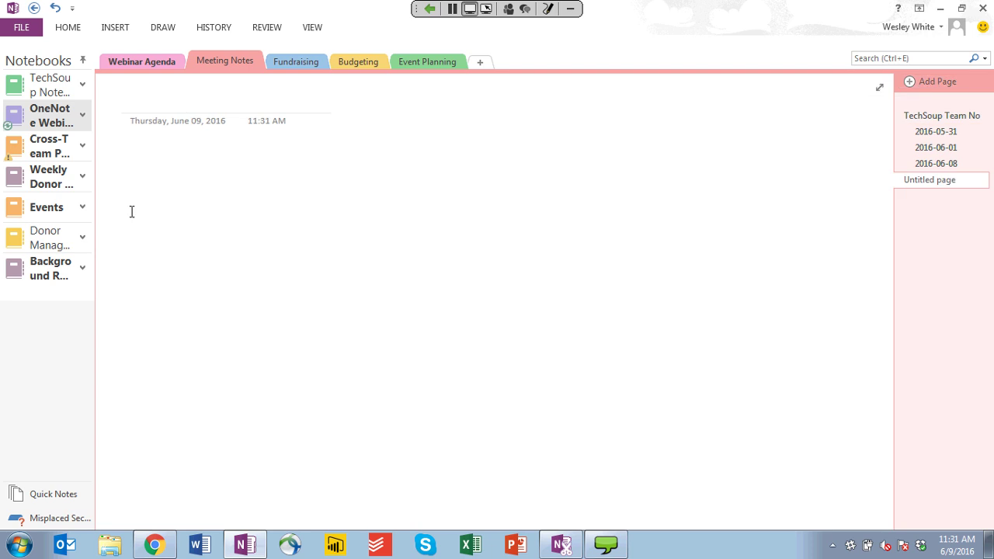
text(Webinar )
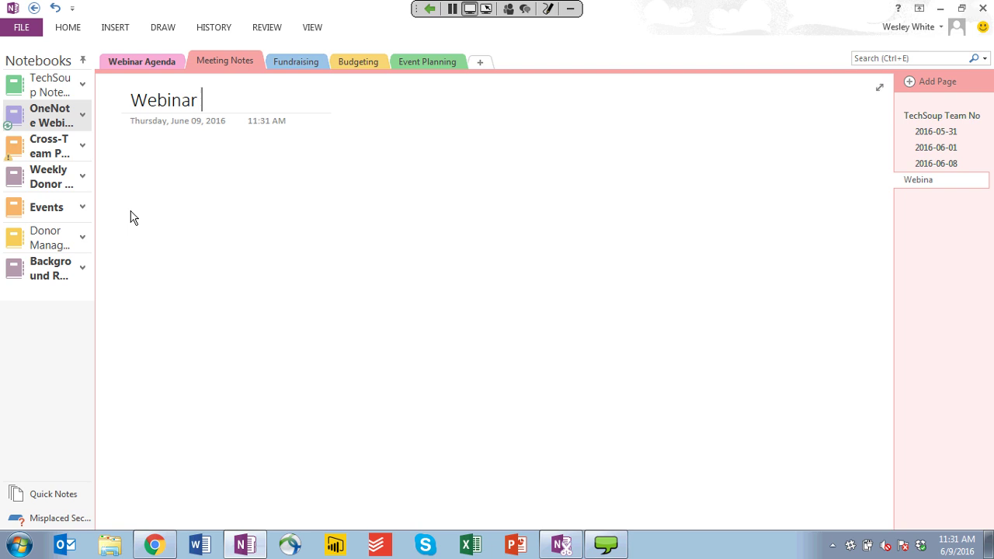
text(Notes)
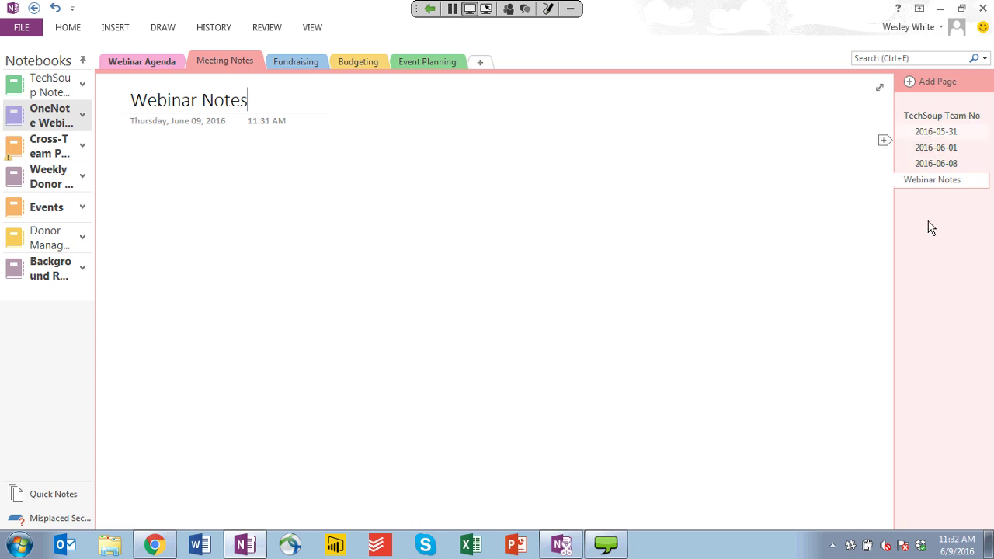
Step: View the 2016-05-31, 2016-06-01 and 2016-06-08 pages, and return to the Webinar Notes page
click(935, 133)
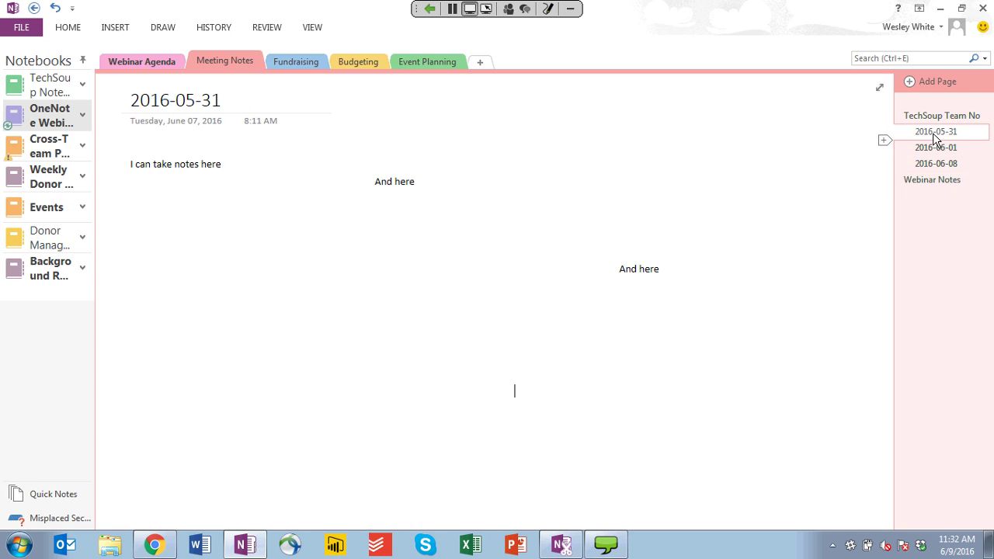
click(935, 147)
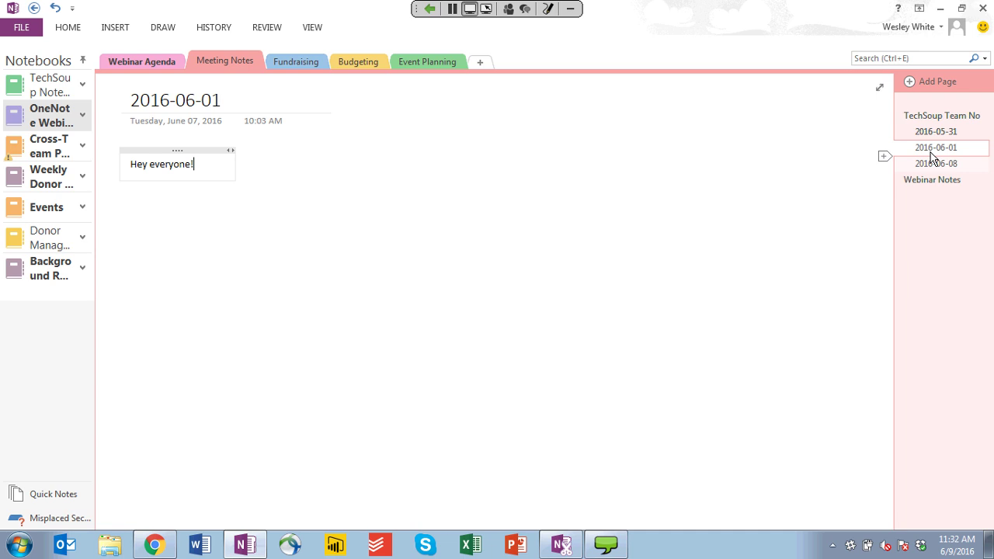
click(932, 165)
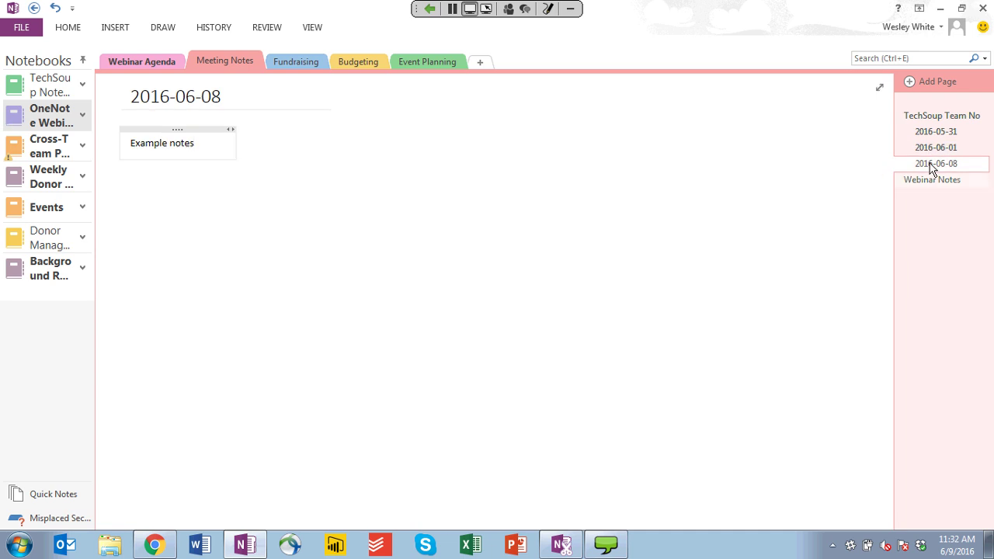
click(932, 180)
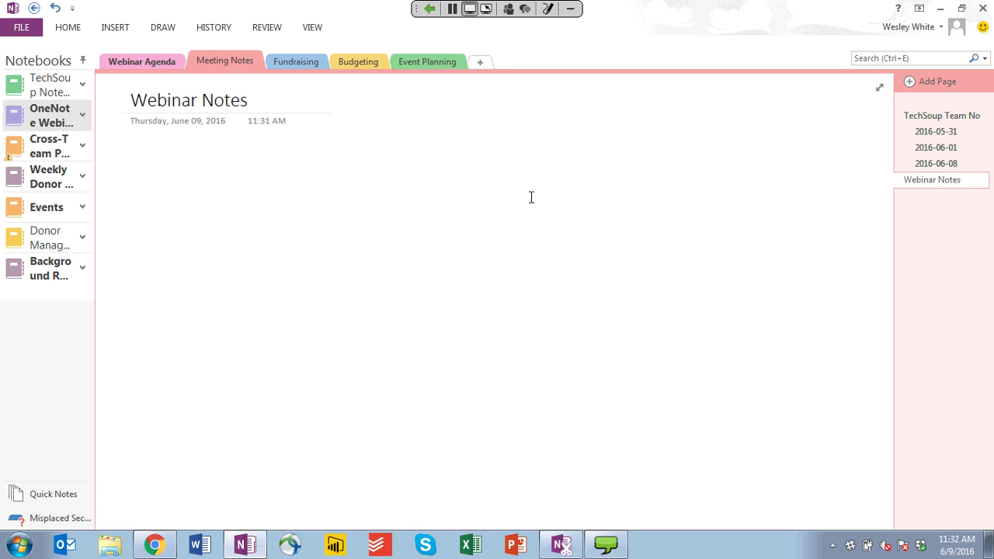
Step: Add a new untitled page after Webinar Notes and make it a subpage
click(940, 84)
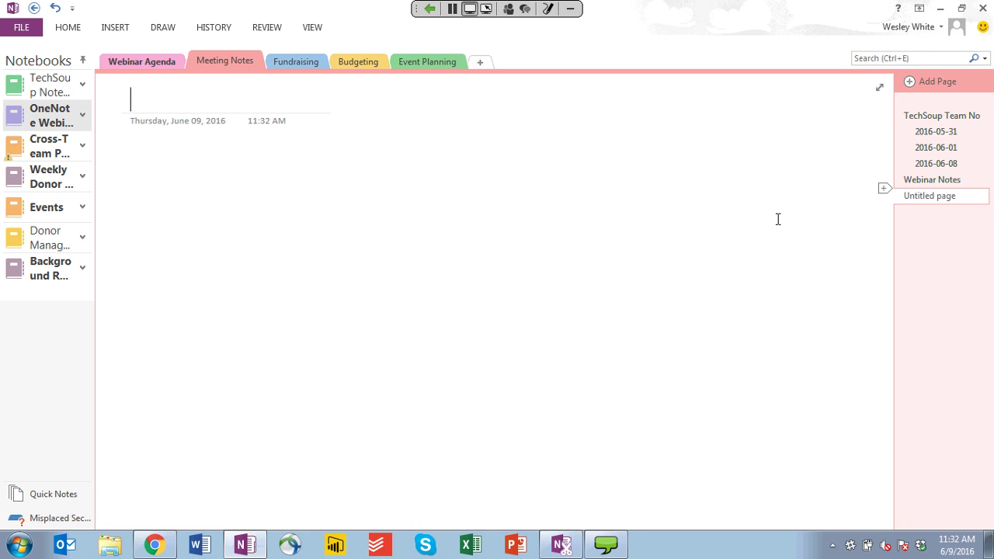
right_click(923, 203)
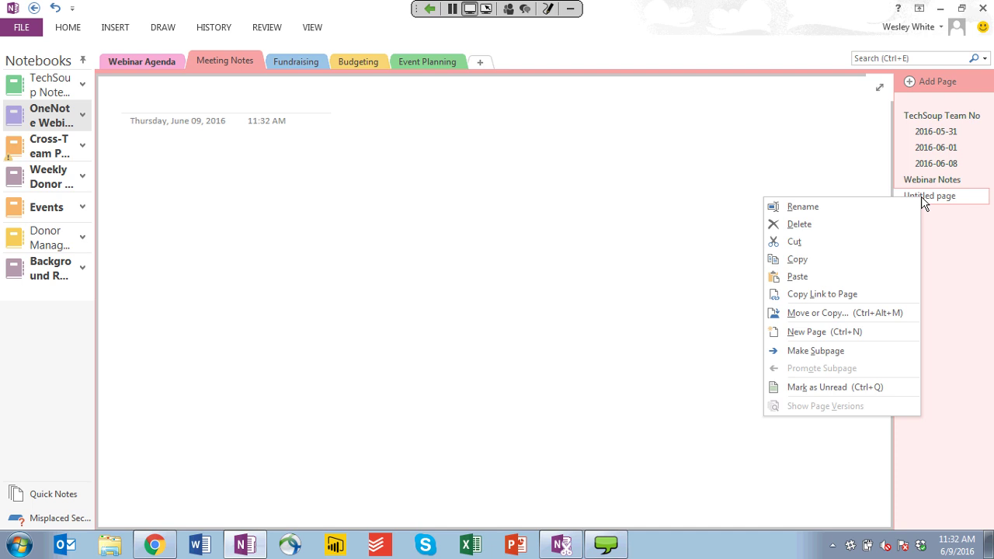
click(810, 353)
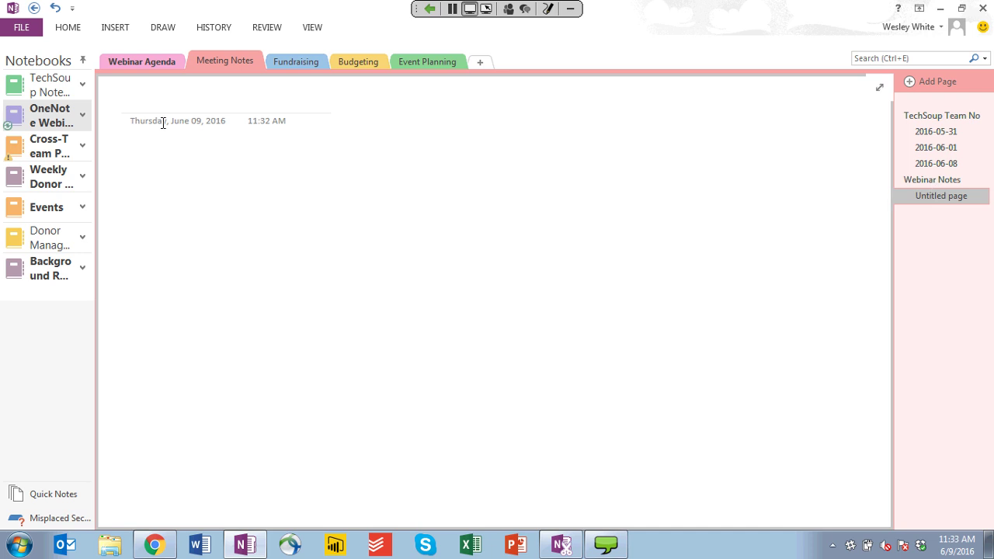
Step: Title the new subpage "2016-06-09 Notes for an Example"
click(133, 101)
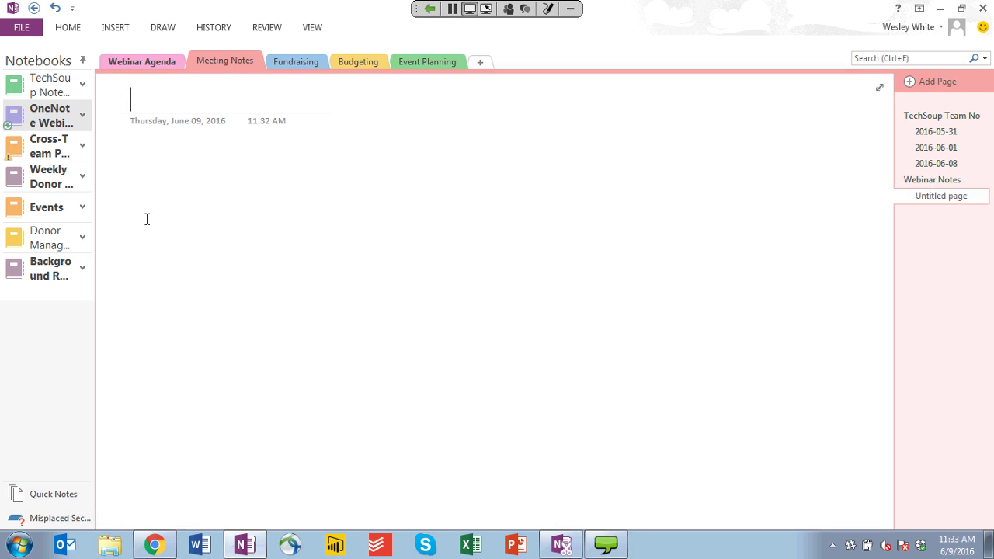
text(2016-)
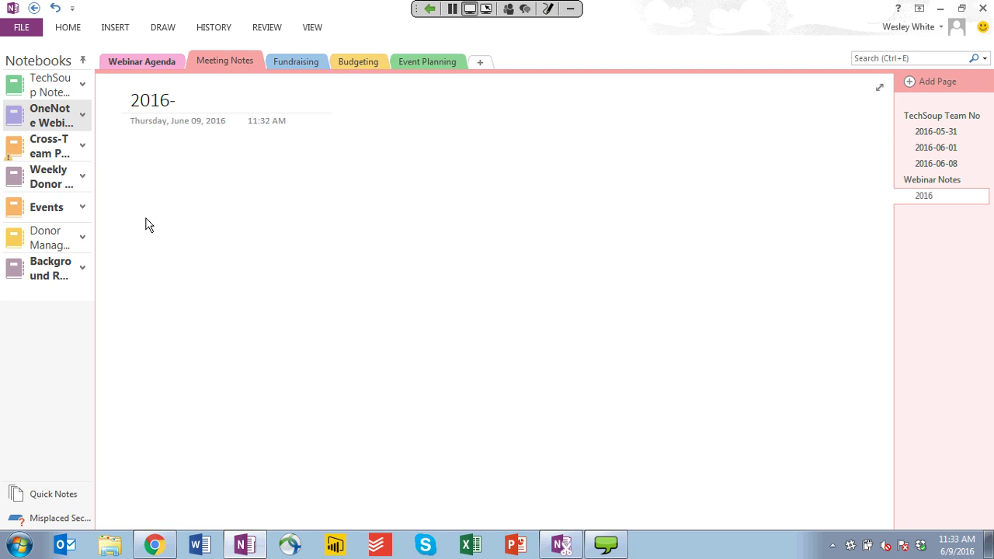
text(06-09 Notes for)
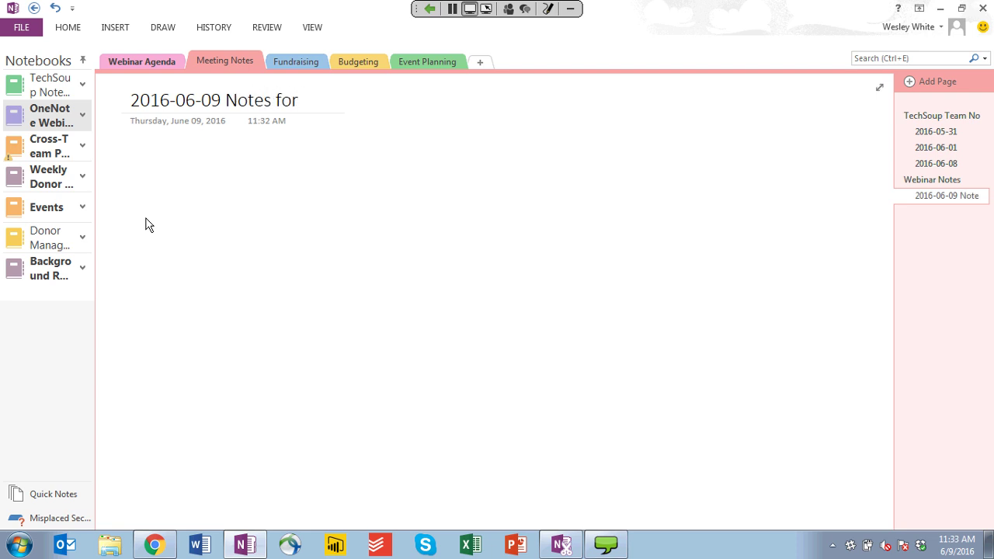
text( an Example)
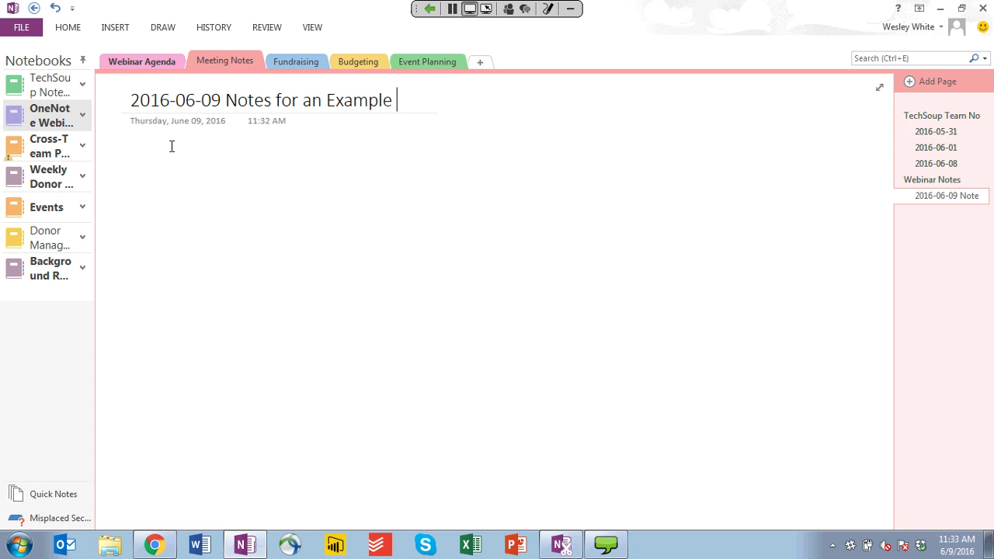
key(Return)
Step: Insert the Outlook meeting details of today's 11:00 AM "Microsoft OneNote for Beginners" meeting into the subpage
click(67, 28)
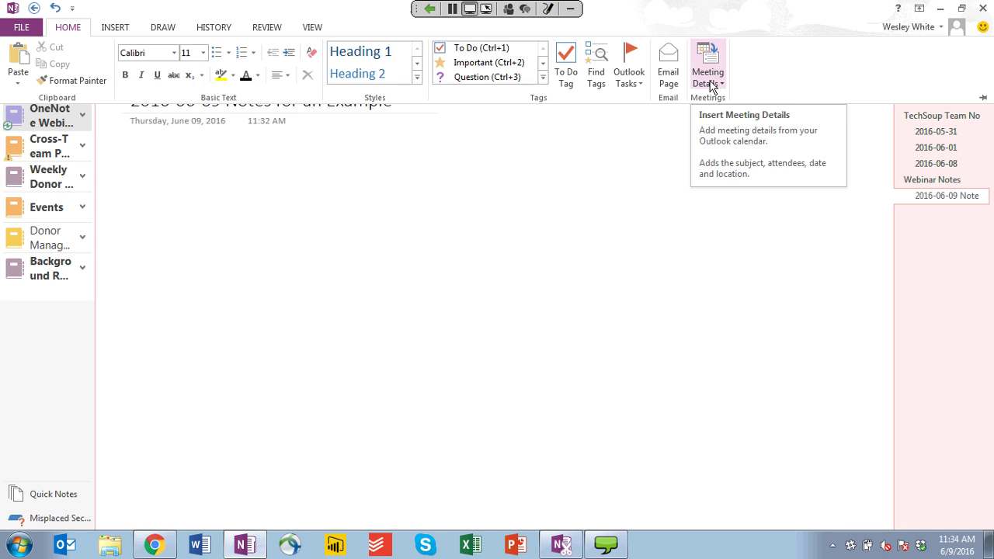
click(709, 77)
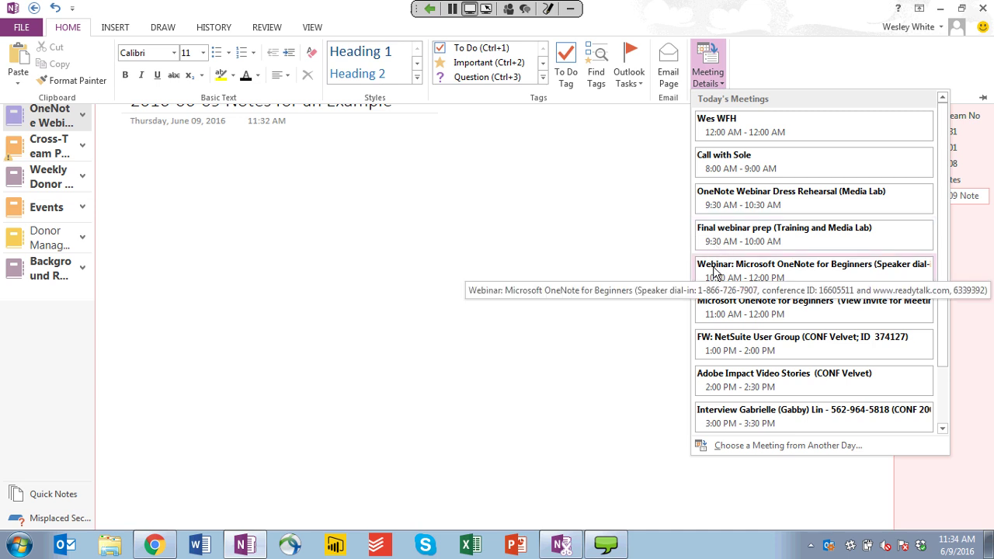
click(716, 309)
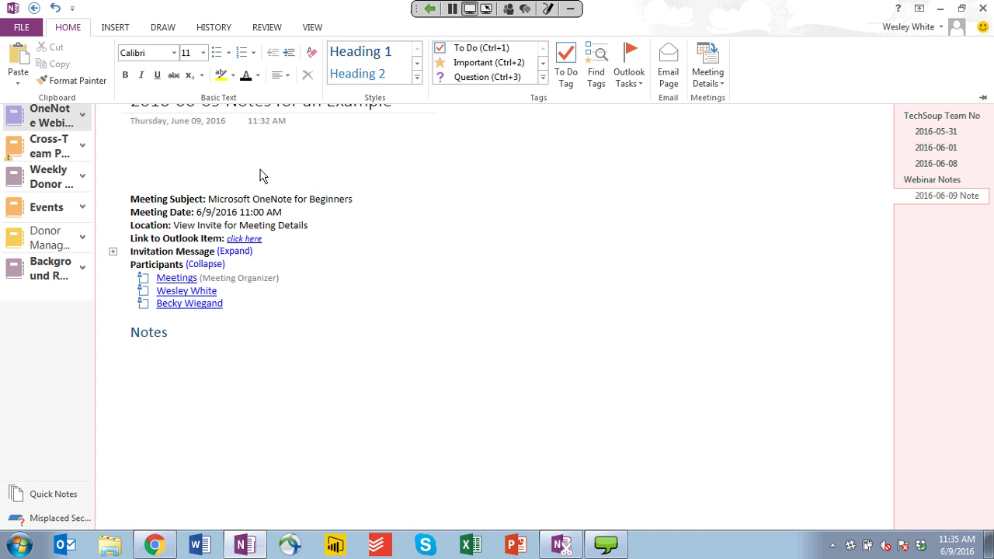
Step: Move the meeting details block up so it sits directly below the page's date line, and deselect it
click(219, 192)
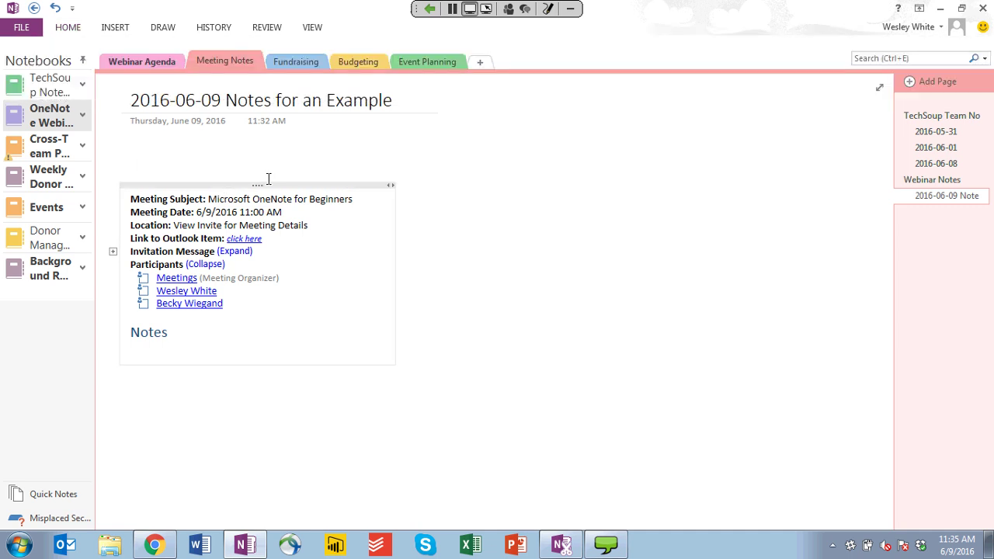
drag(212, 184, 211, 139)
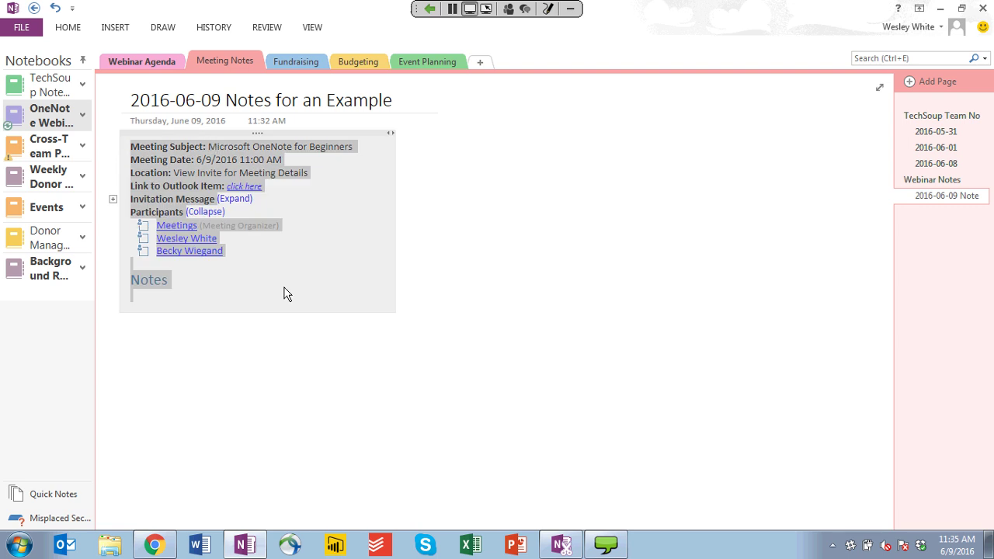
click(219, 307)
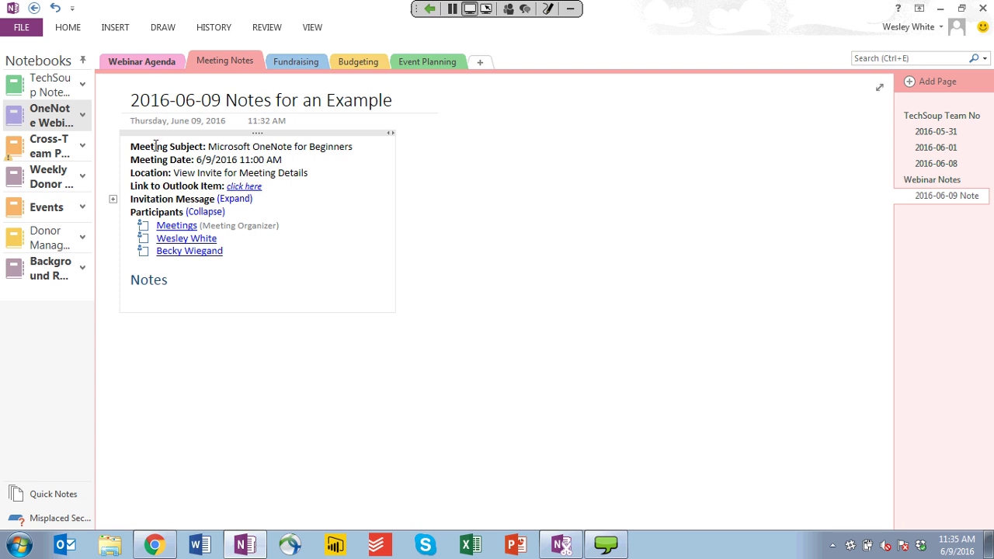
click(391, 239)
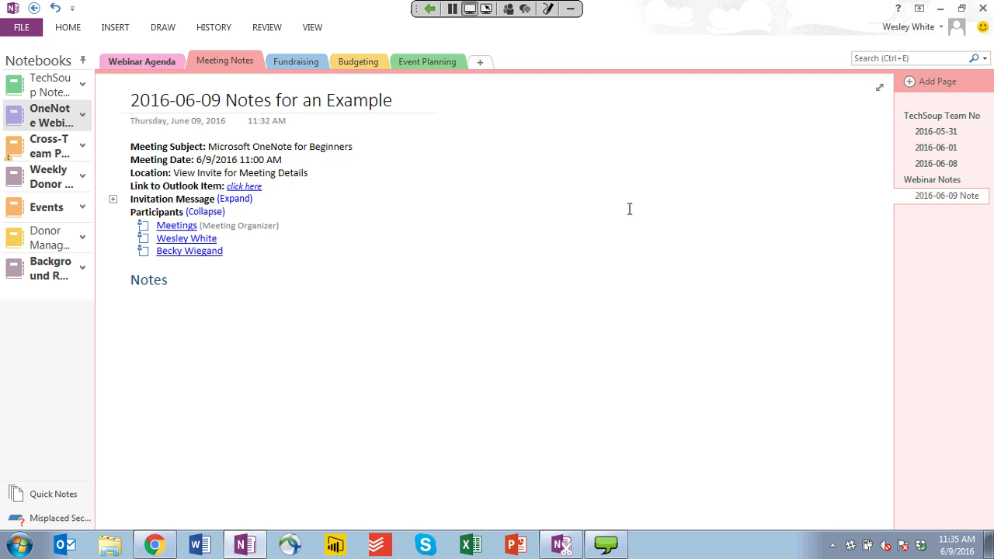
Step: Add a separate note to the right of the meeting details reading "Action Items:" and start a bulleted list beneath it
click(288, 408)
text(A)
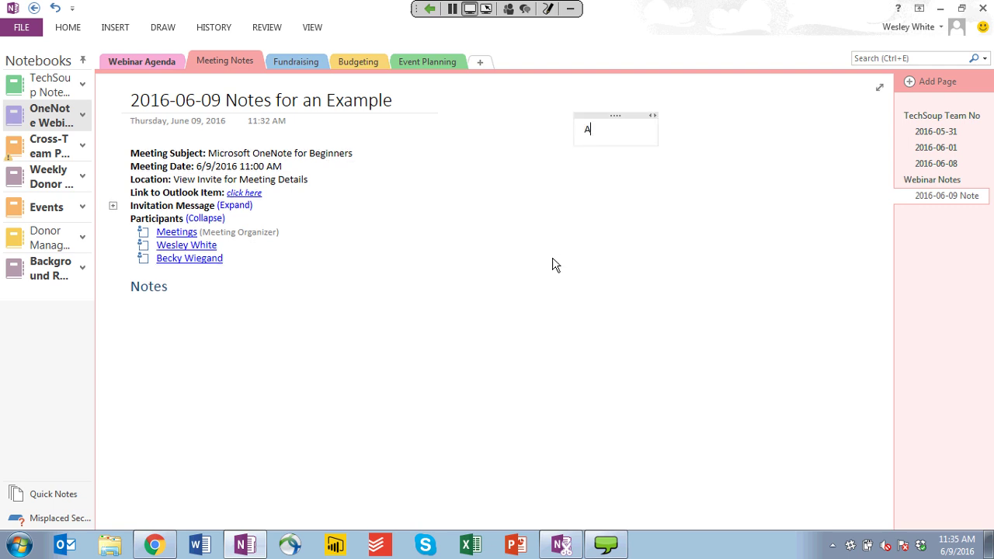
text(ction Items:)
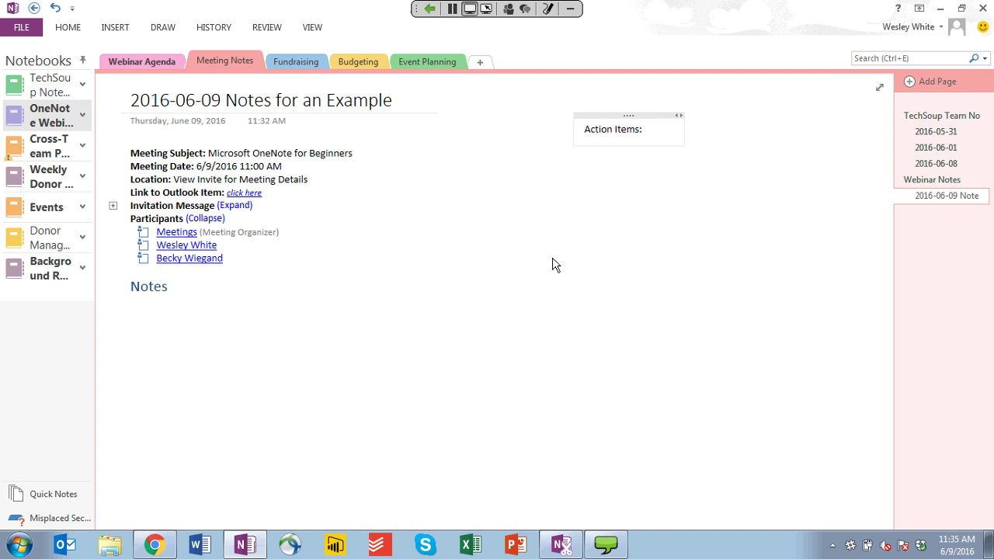
key(Return)
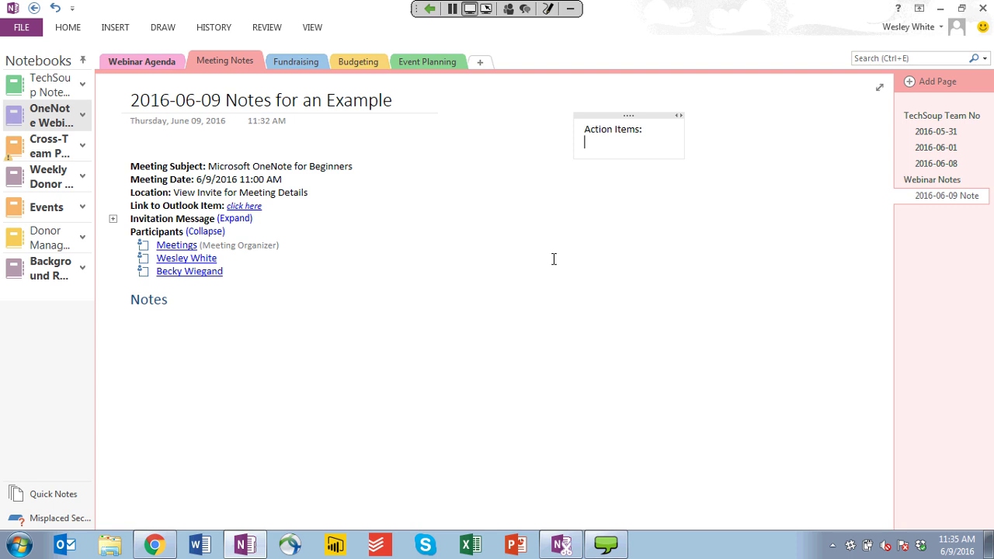
click(68, 27)
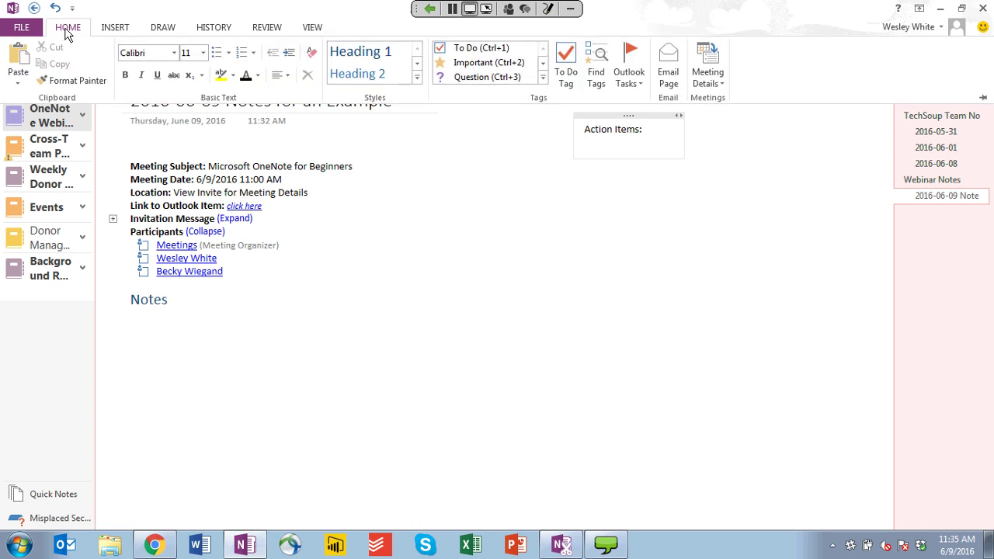
click(217, 52)
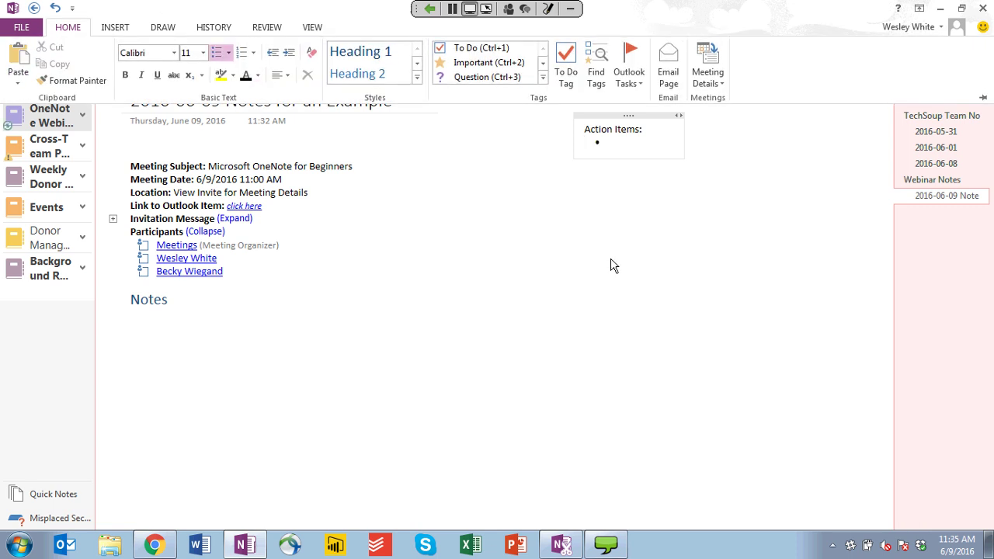
Step: Add two bulleted action items assigning one colleague "to give webinar" and another "to help on the first part"
click(610, 148)
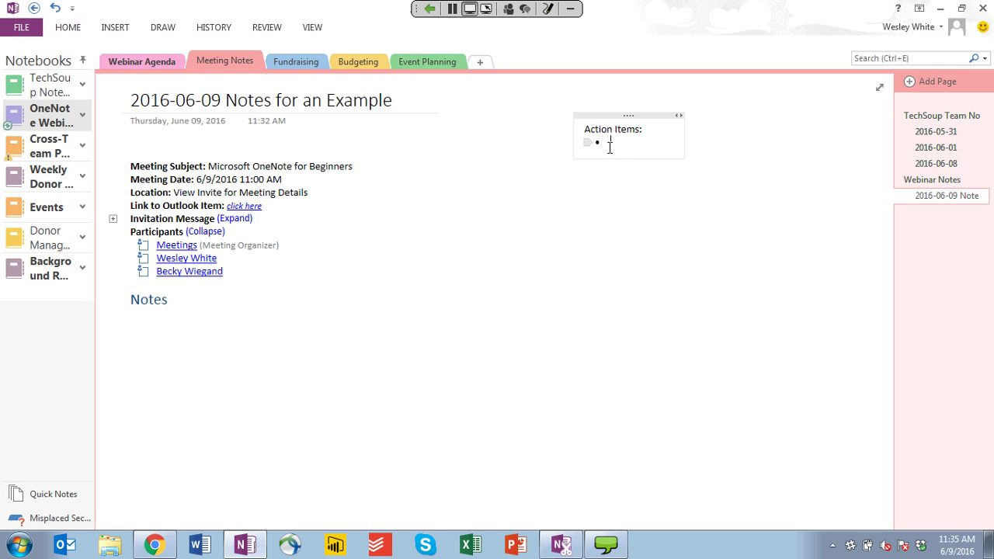
text(Wes to giv)
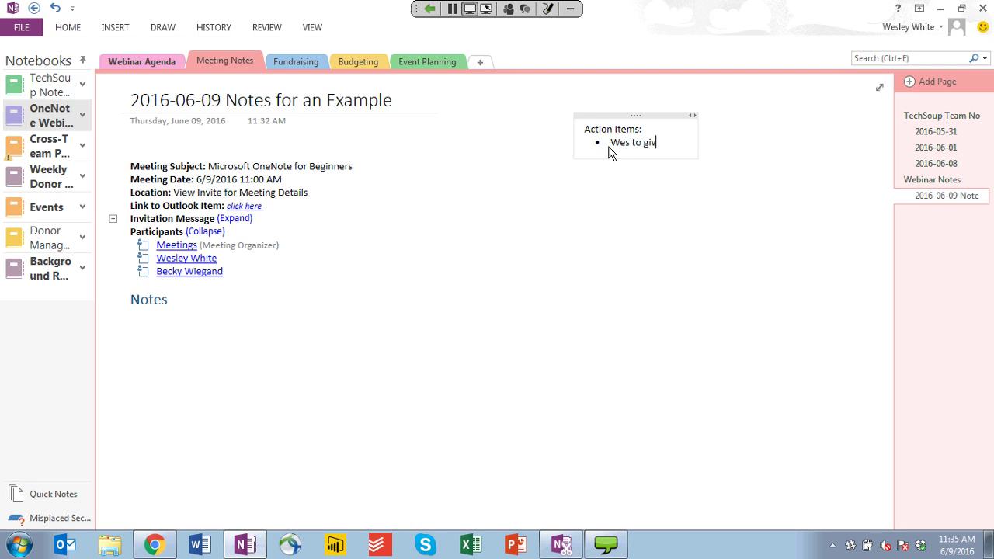
text(e webinar)
key(Return)
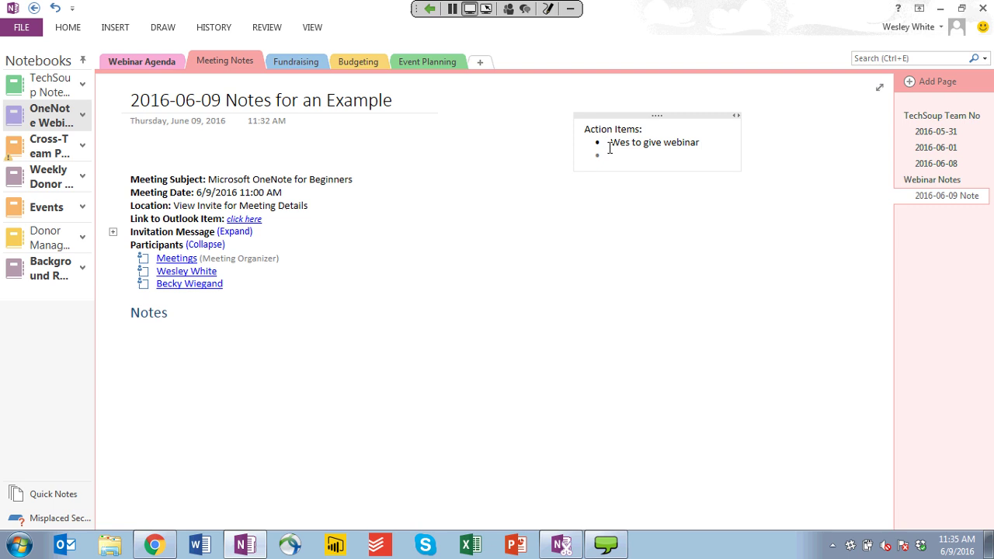
text(Tosette to help on the first part)
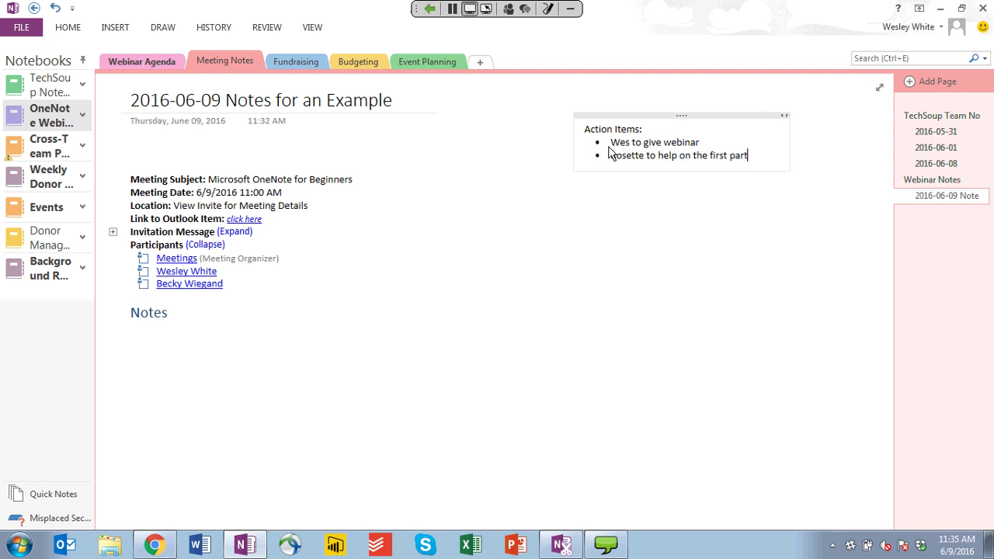
key(Return)
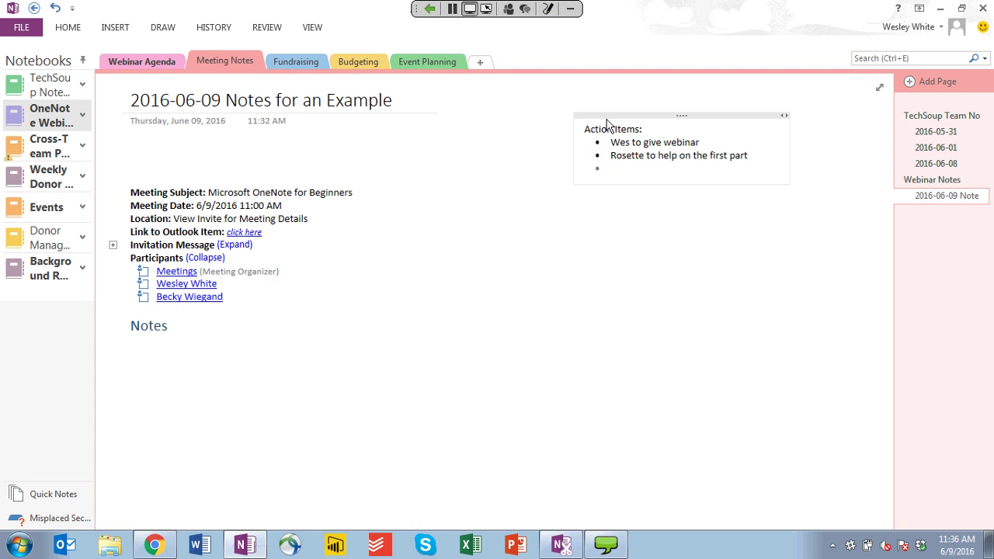
Step: Shift the action items note slightly right and move the meeting details block up directly below the page's date line
drag(607, 120, 643, 122)
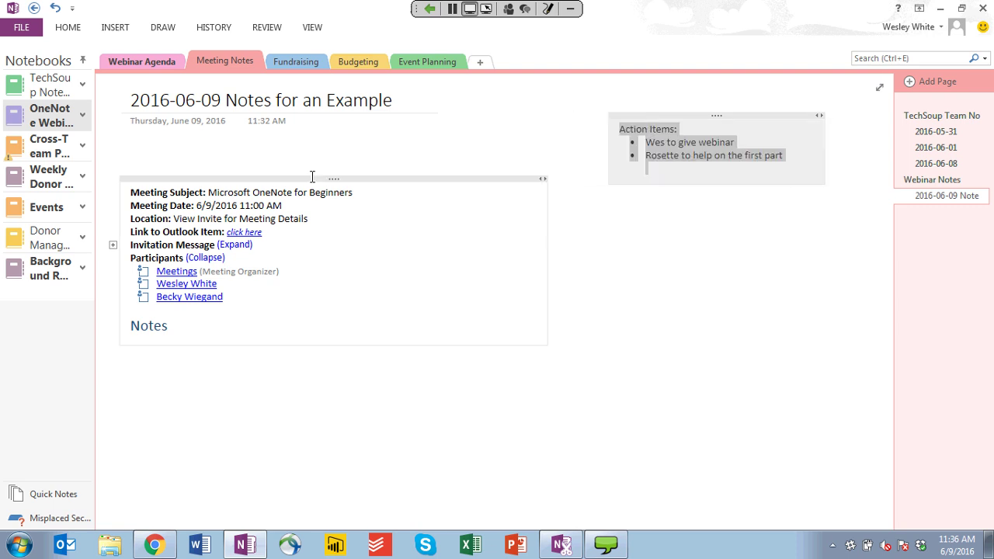
drag(312, 176, 311, 152)
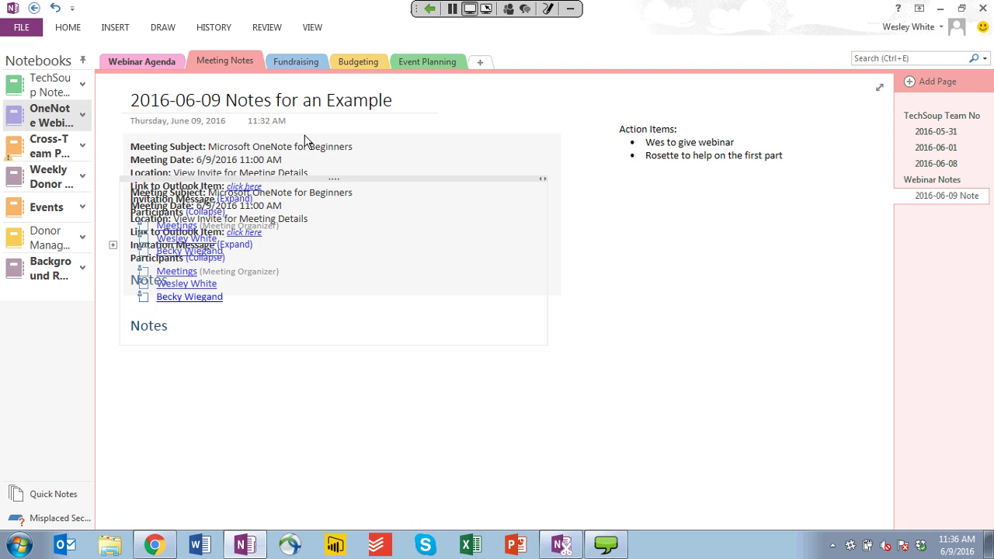
click(295, 335)
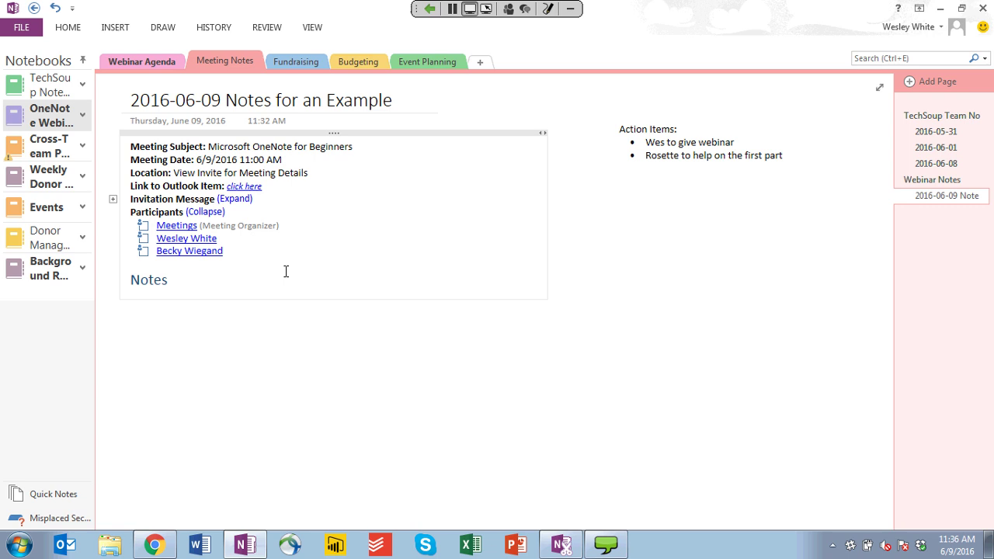
Step: Check off the two participants listed below the meeting organizer and add "This is an example note" under the Notes heading
click(142, 239)
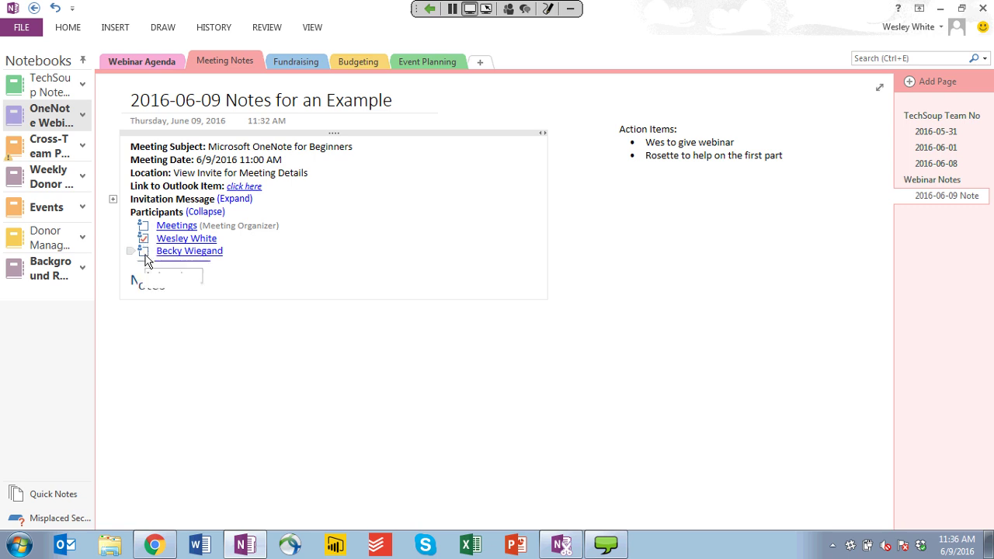
click(143, 251)
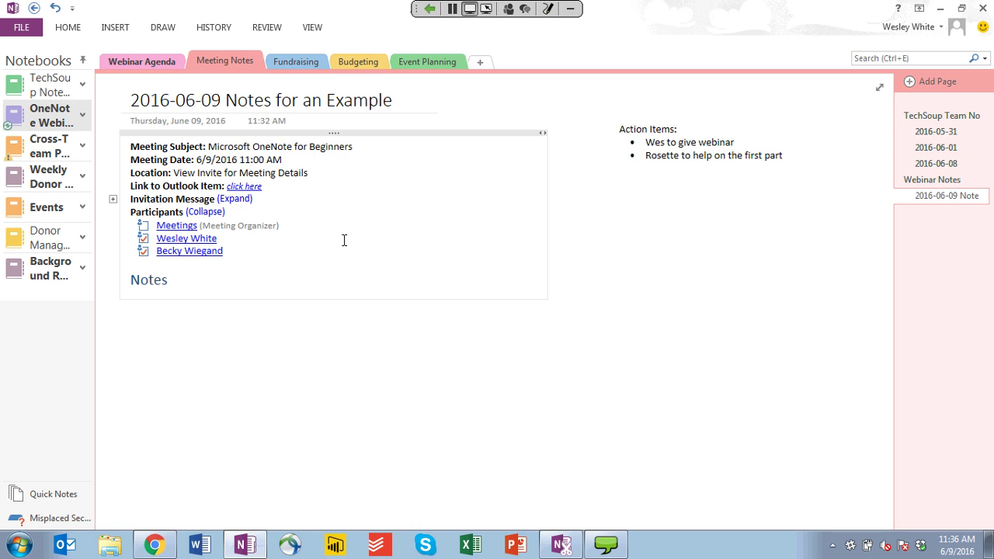
click(145, 298)
key(Return)
text(This is an ex)
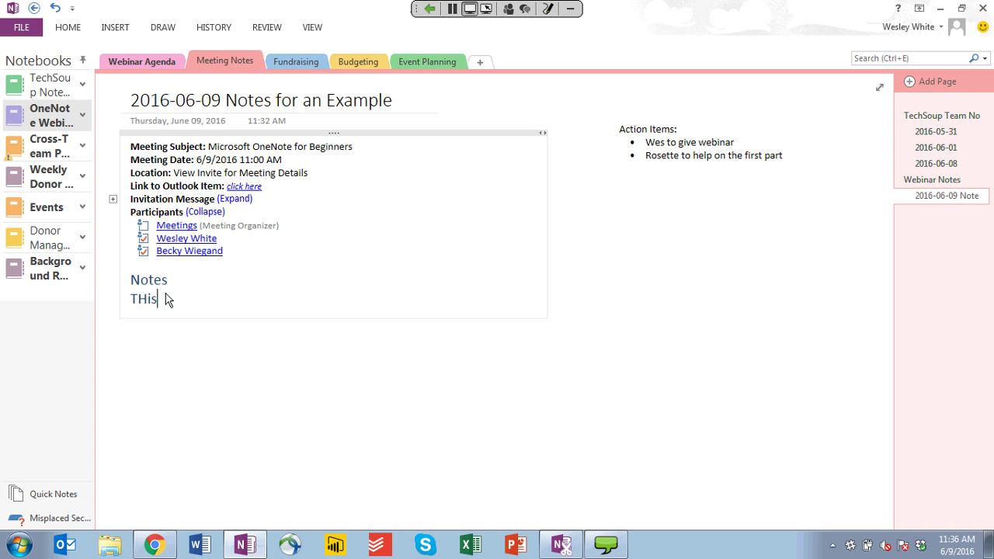
text(ample note)
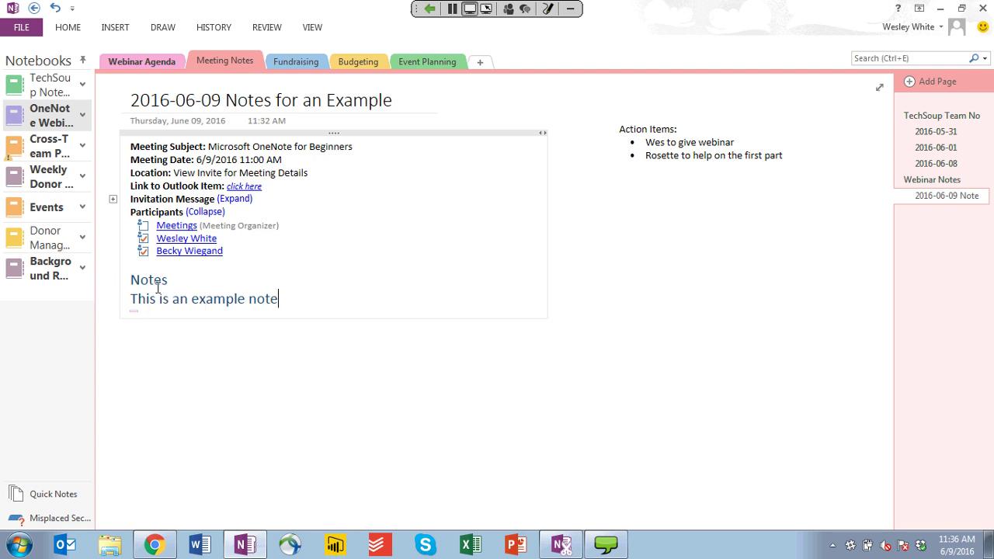
Step: Add a separate note below the meeting details reading "Notes here", followed by a new line
click(131, 377)
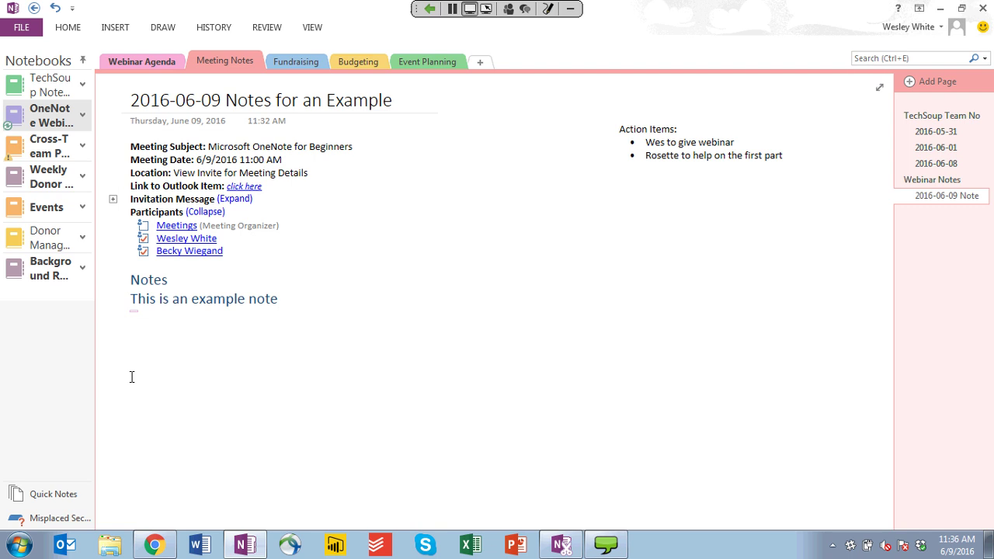
text(Not)
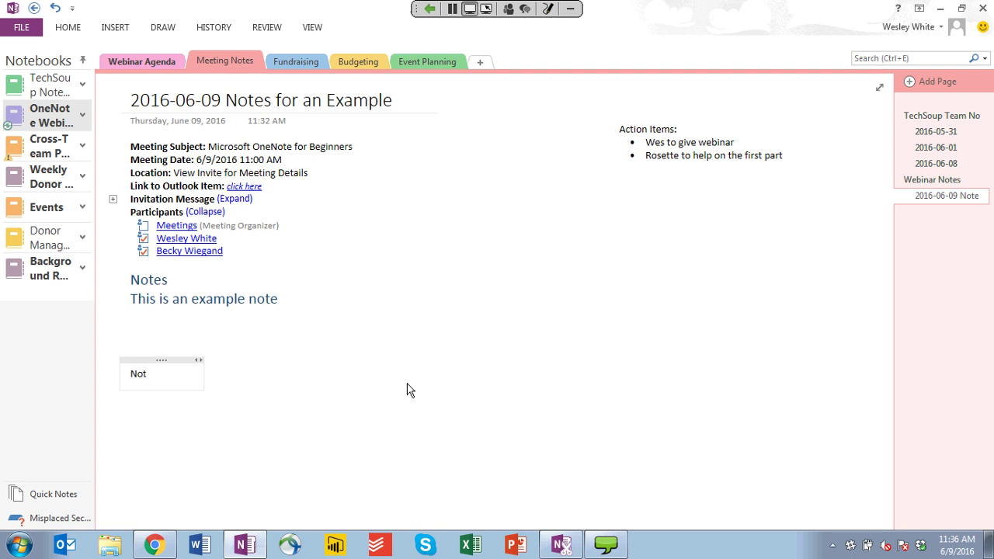
text(es here)
key(Return)
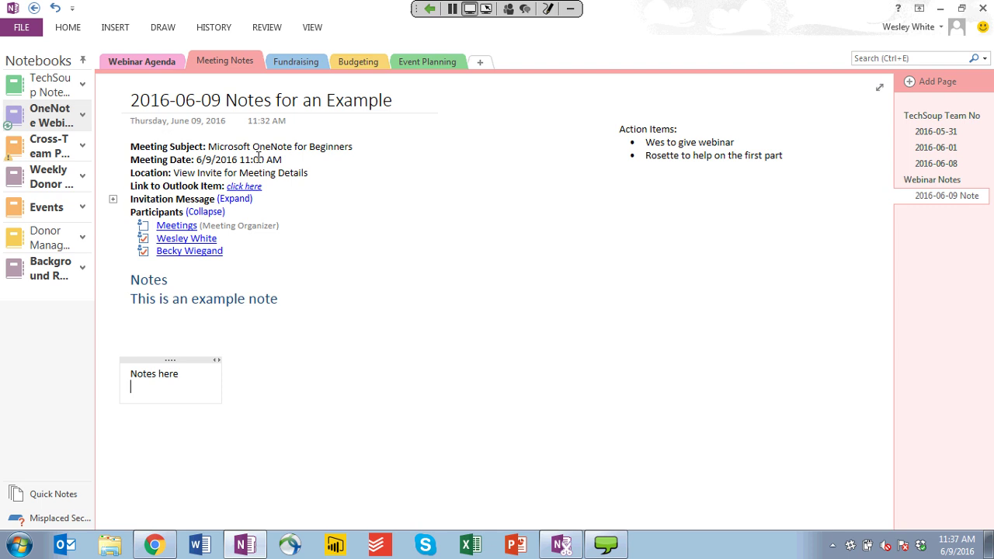
Step: Review the OneNote Webinar notebook's sharing options, including its sharing links and the edit or view permission for invitations, and return to the page
right_click(66, 122)
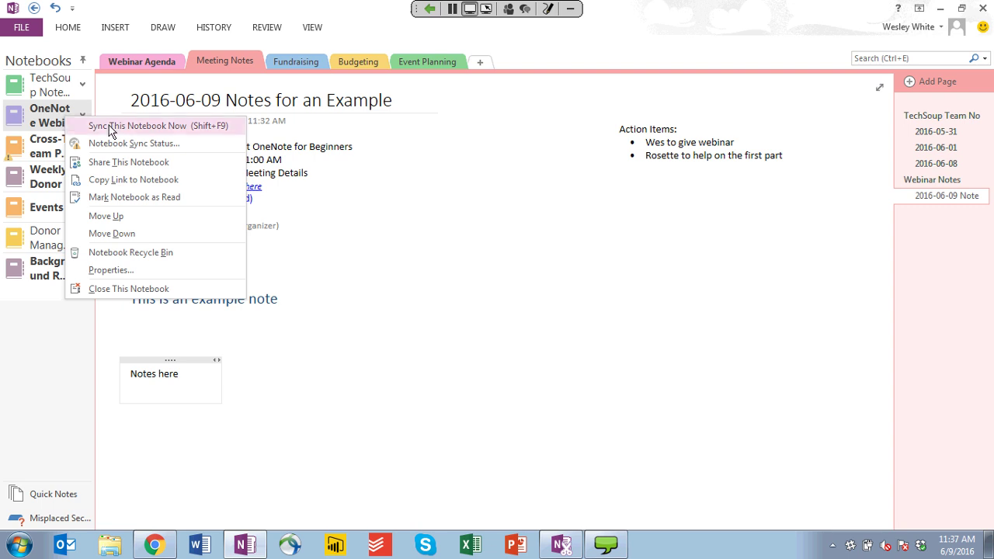
click(108, 170)
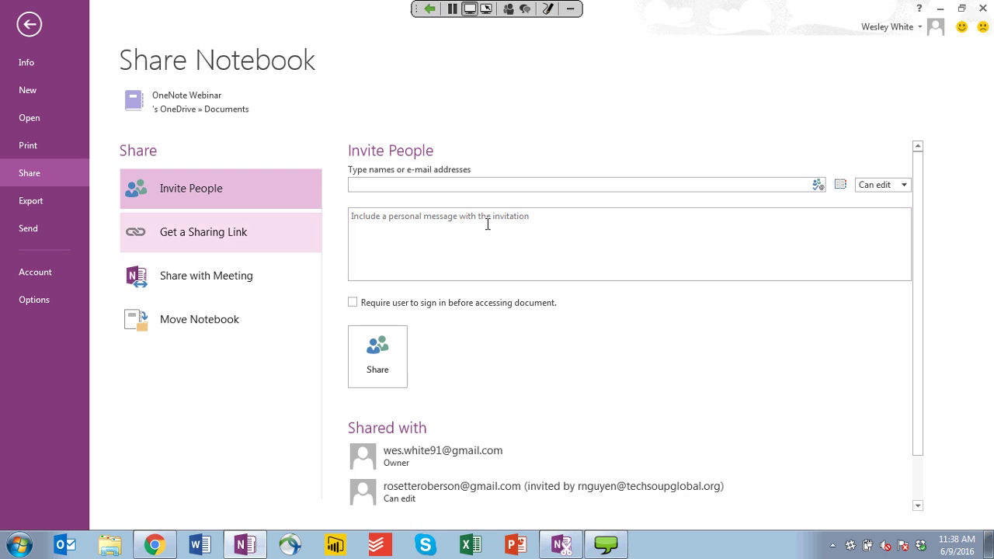
click(250, 243)
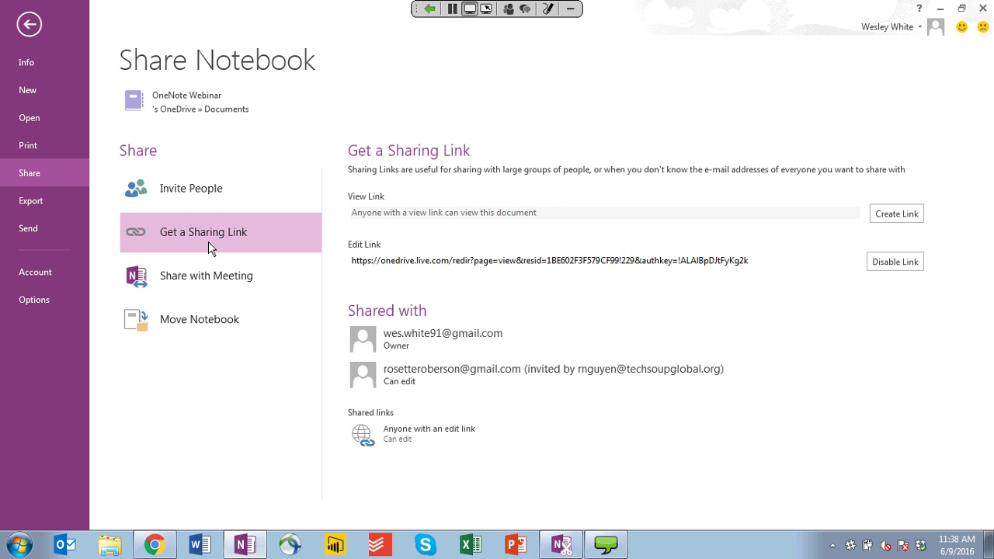
click(192, 199)
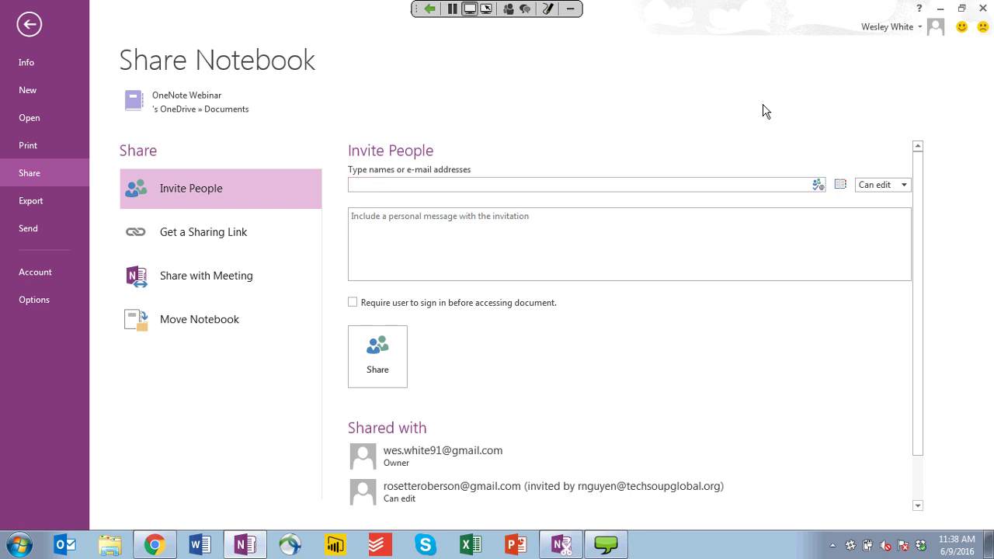
click(899, 192)
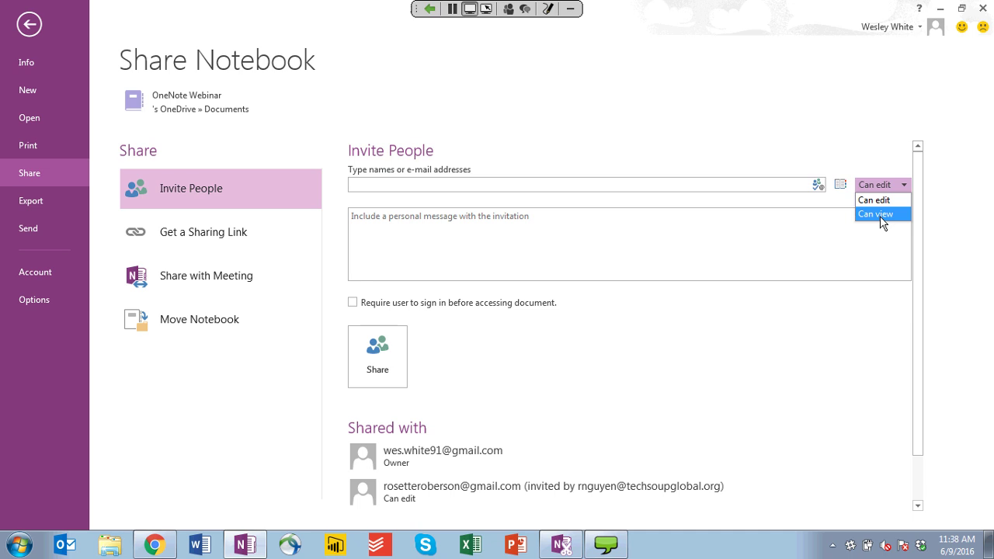
click(893, 200)
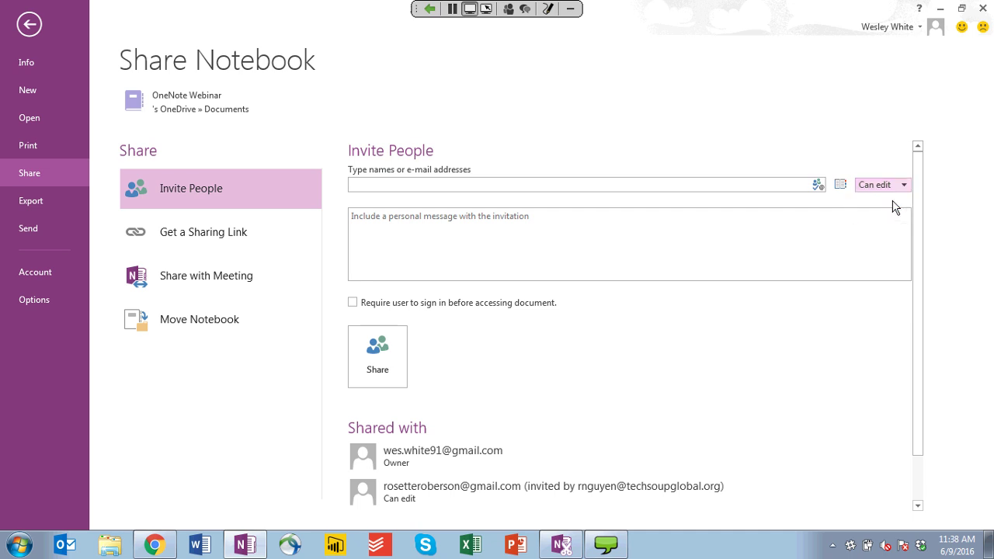
click(29, 24)
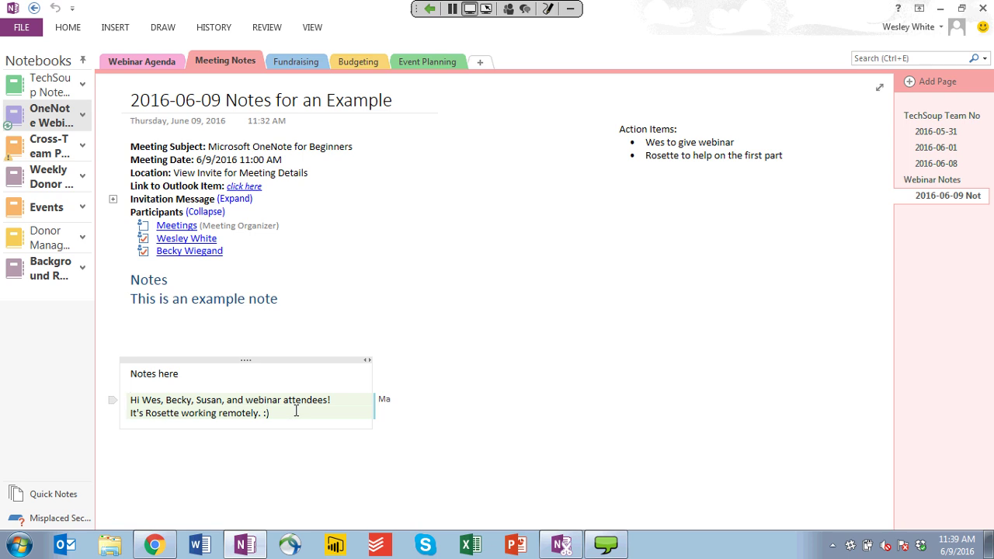
Step: Move the "Notes here" note up so it sits closer beneath the example note, and deselect it
mouse_move(380, 402)
drag(286, 366, 282, 333)
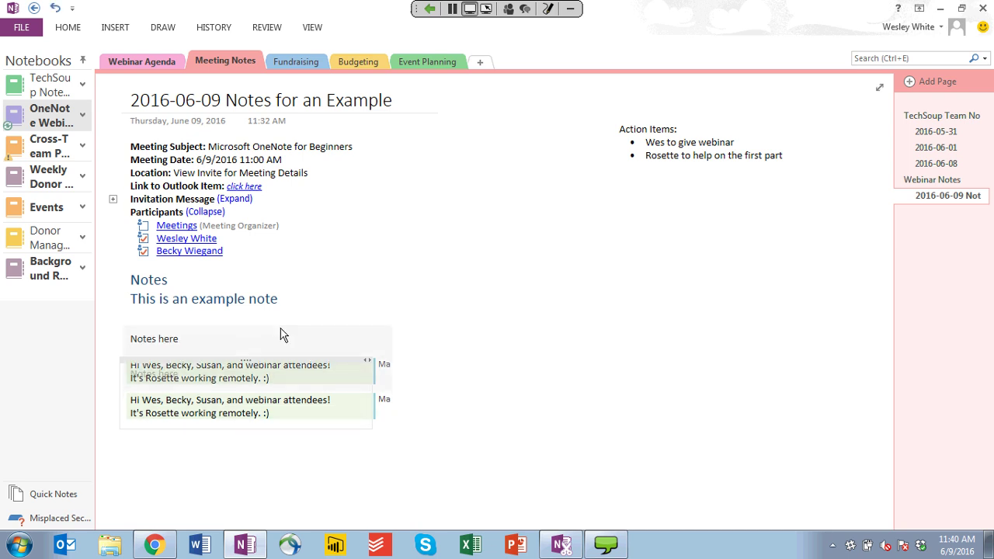
click(482, 412)
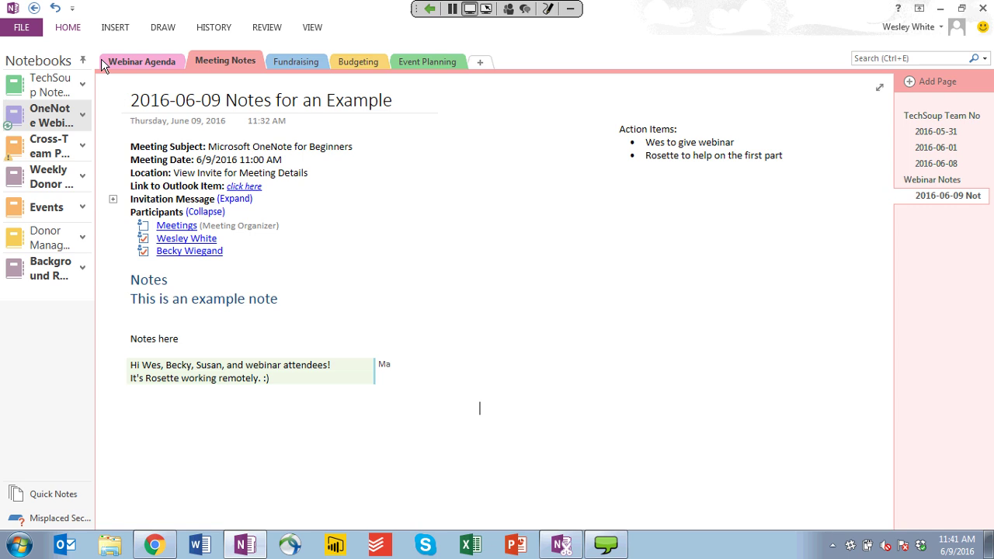
Step: Look through the full list of available note tags and close it without applying one
click(70, 29)
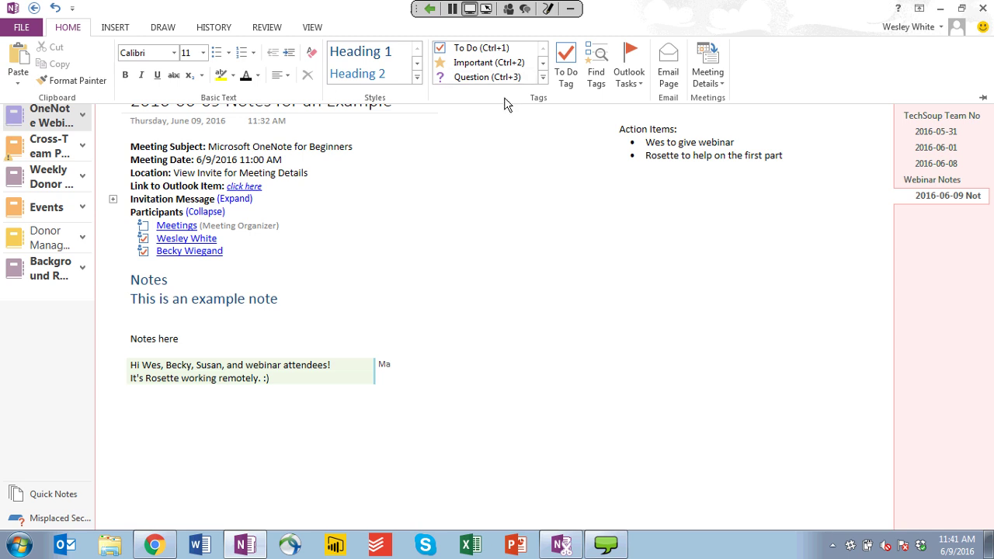
click(543, 80)
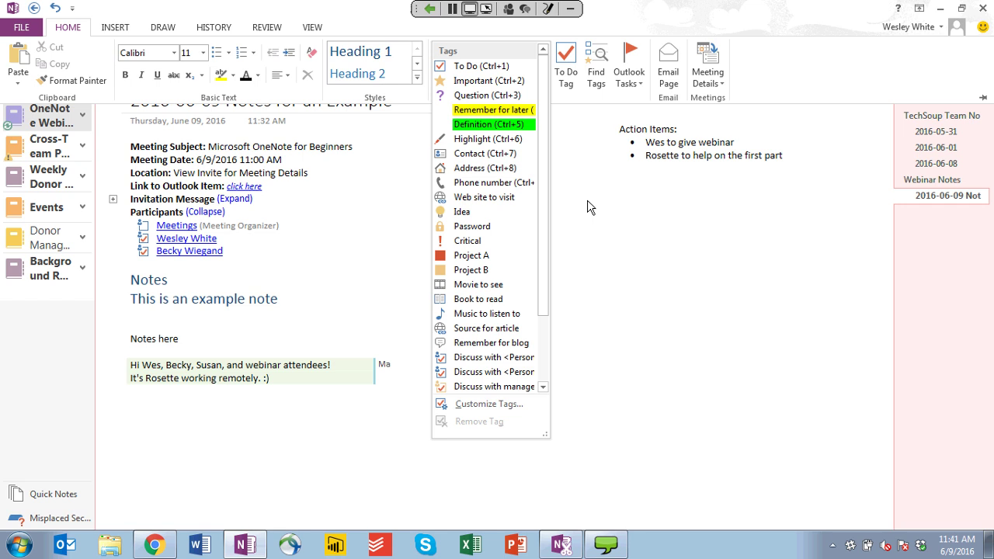
scroll(548, 172, down, 2)
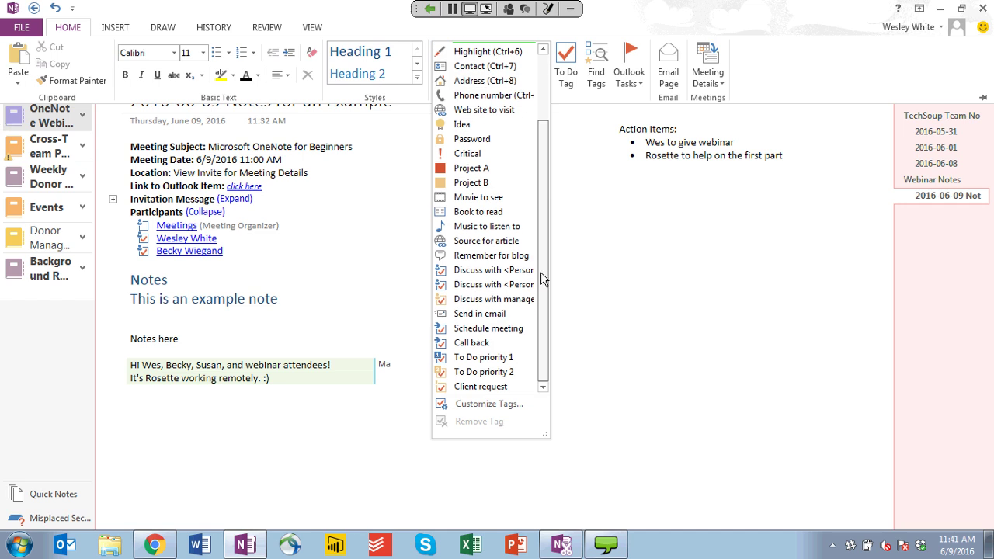
scroll(541, 276, up, 2)
click(697, 192)
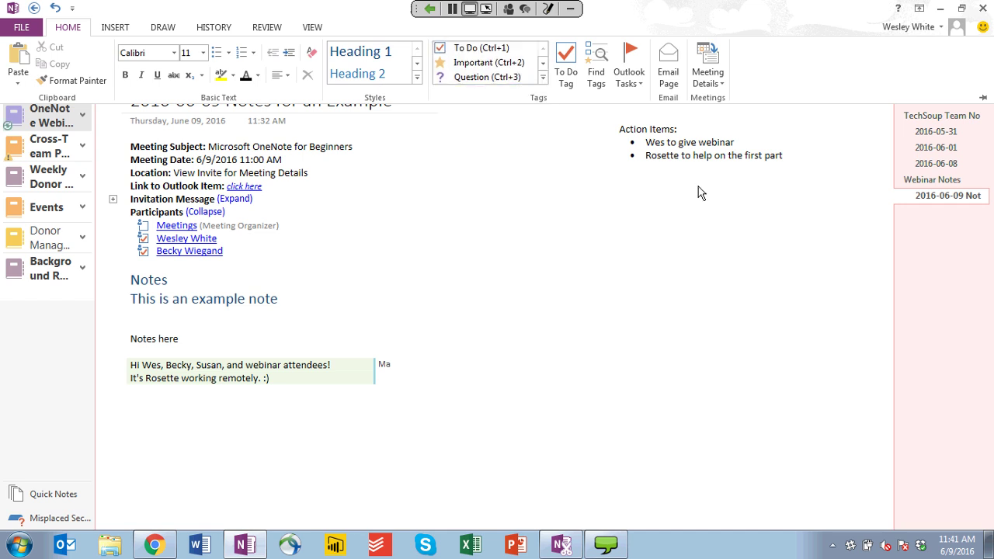
key(Escape)
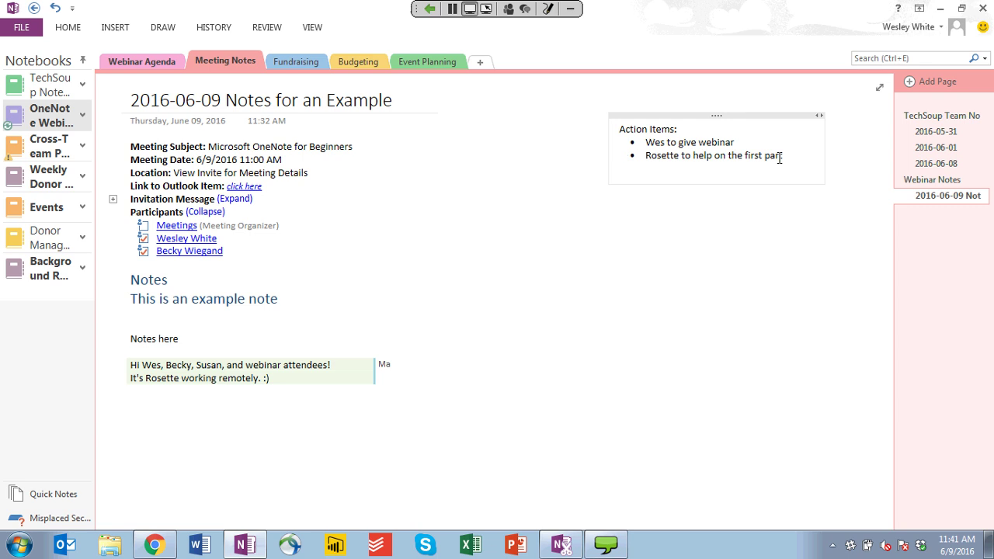
Step: Tag both bulleted action items as To Do and check off the first one about giving the webinar
drag(798, 181, 631, 148)
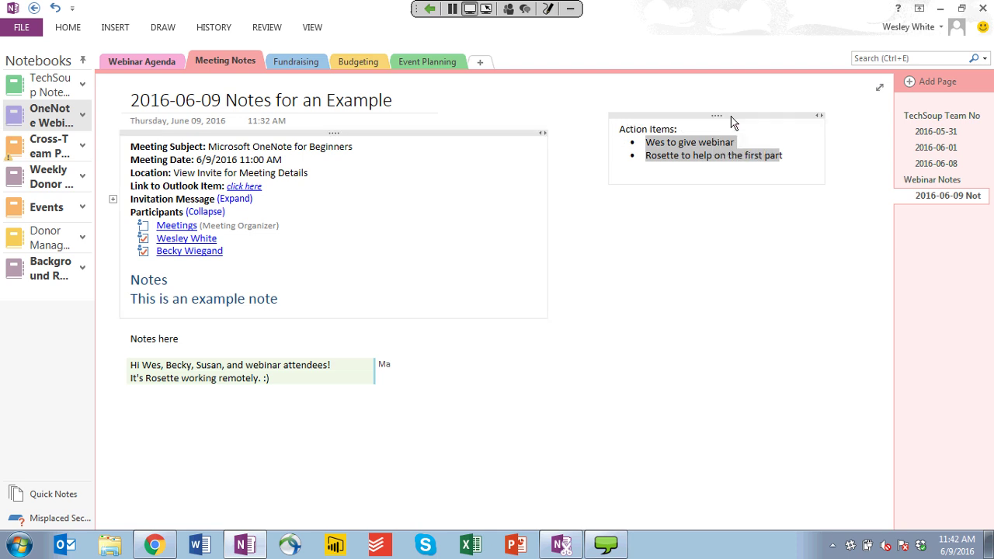
click(69, 29)
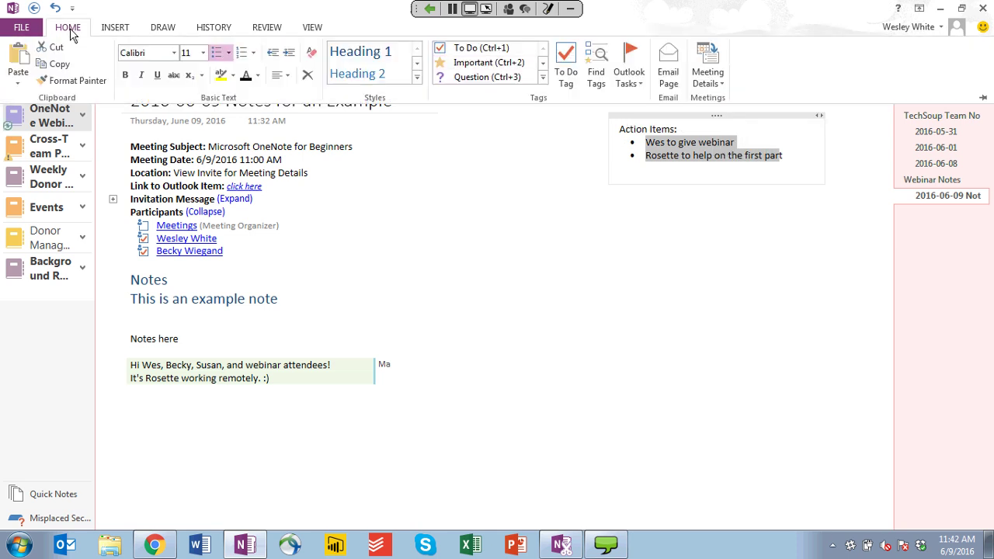
click(562, 74)
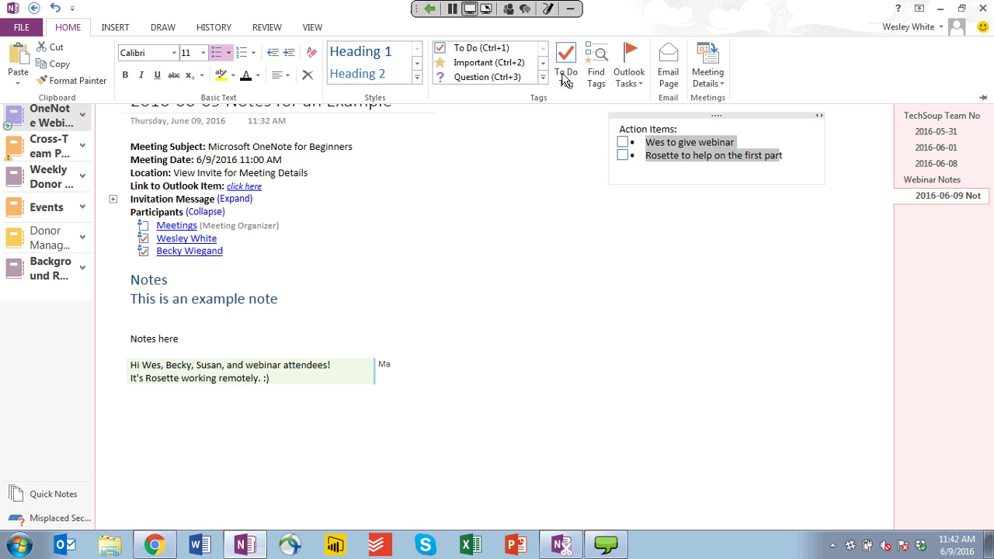
click(622, 143)
click(633, 250)
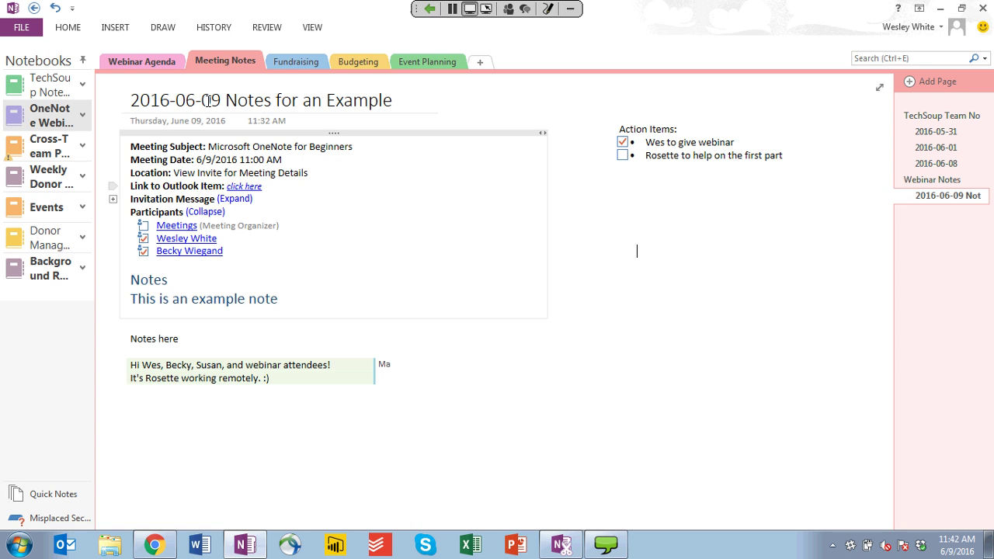
Step: Copy the link to the 2016-06-09 notes subpage
click(67, 28)
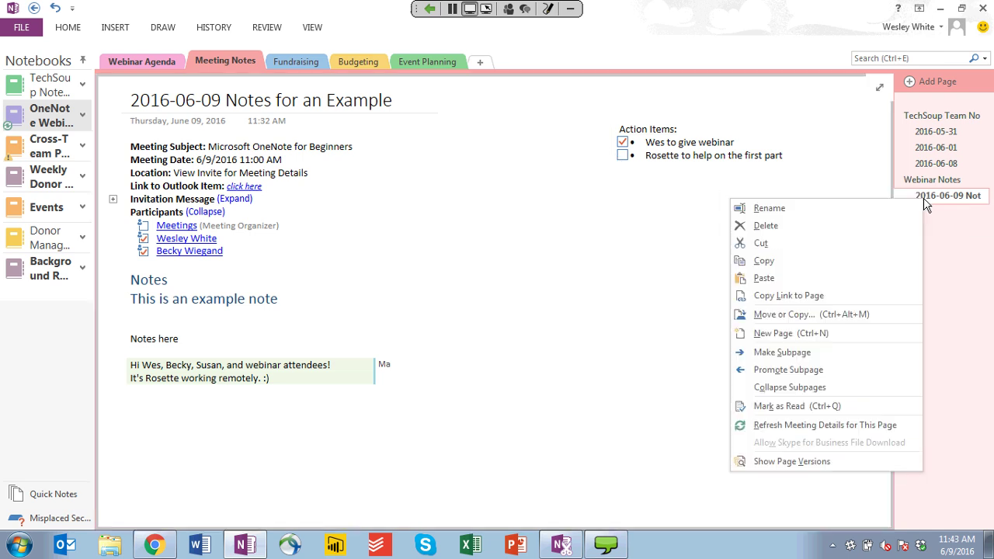
click(799, 298)
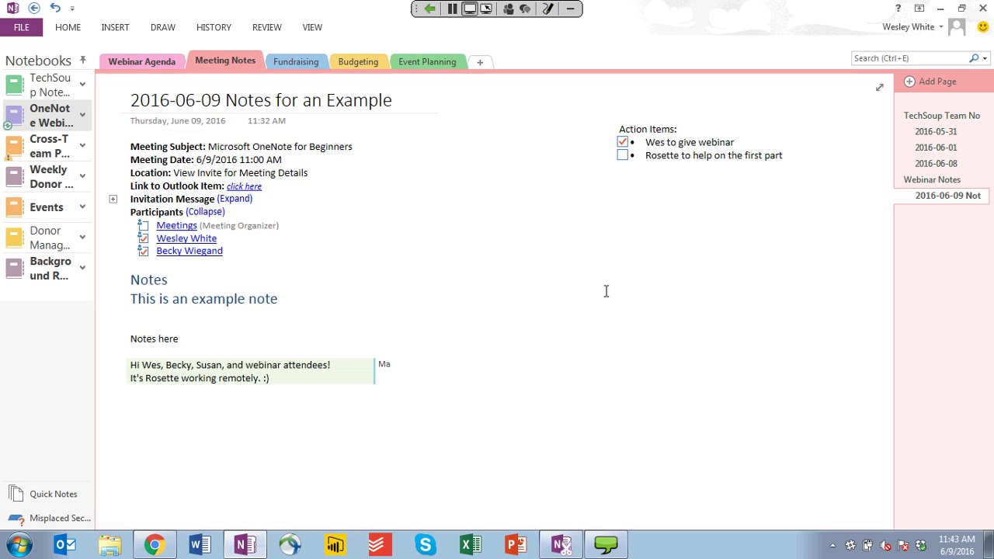
Step: Paste the copied page link at the end of the Meeting Subject line
key(ctrl+v)
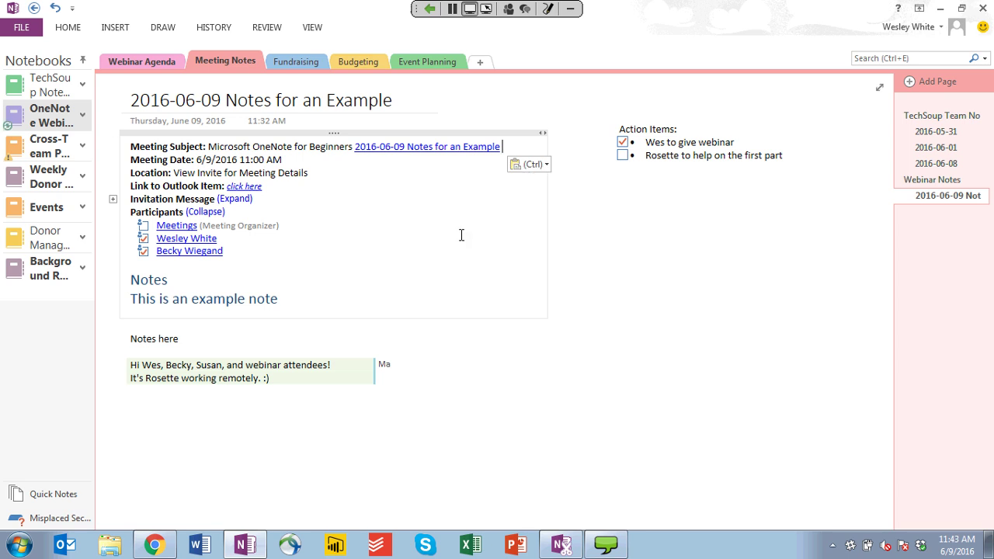
click(68, 28)
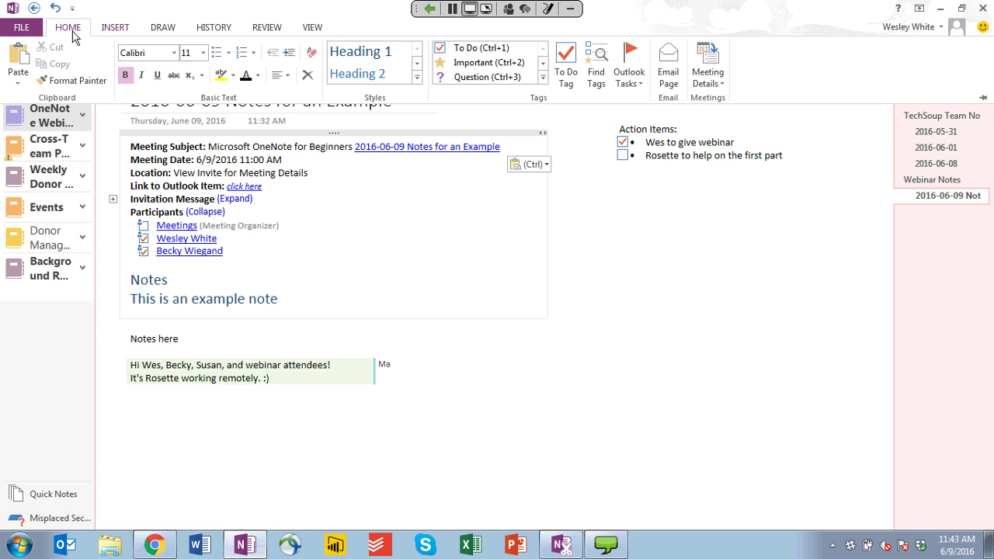
click(112, 29)
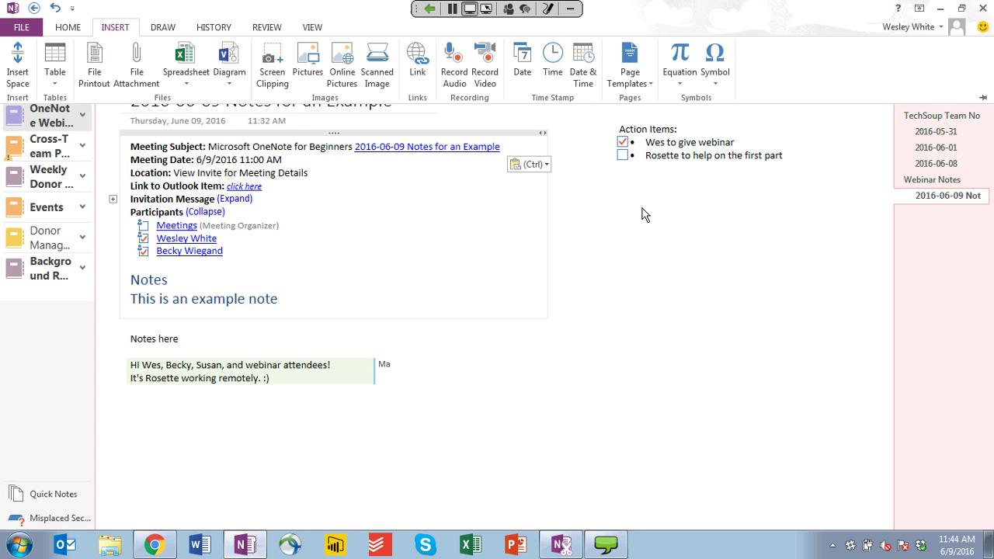
click(616, 260)
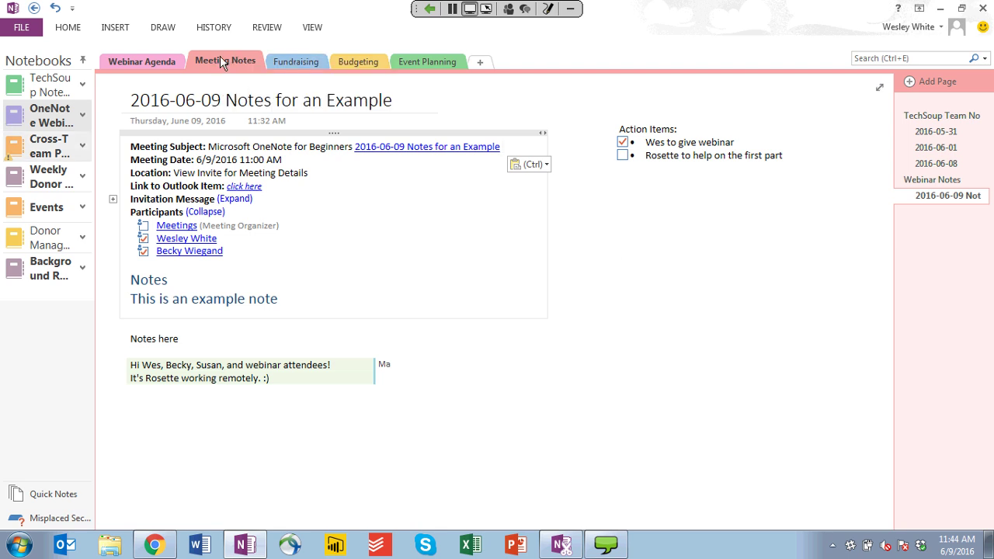
Step: Open the Fundraising section of the notebook
click(300, 61)
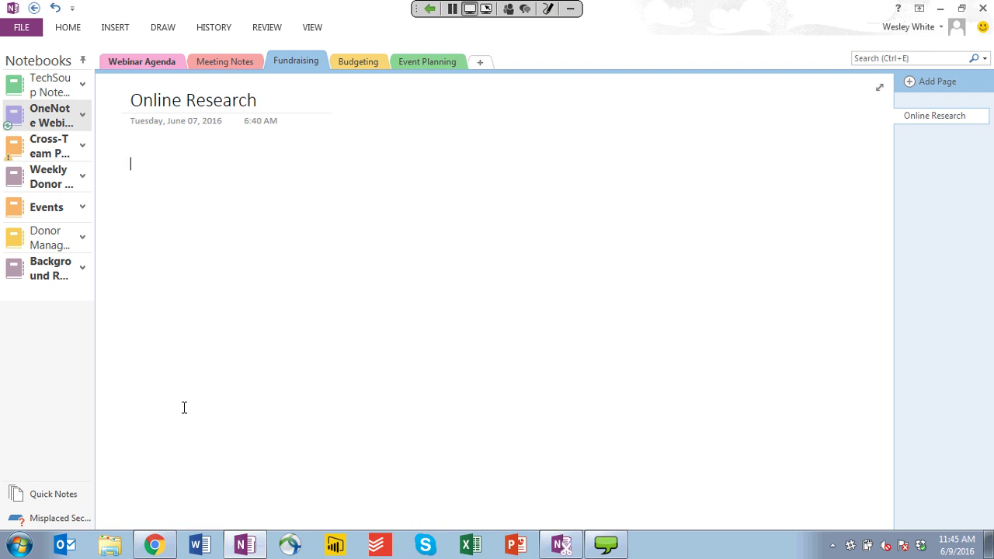
Step: Switch to Chrome and browse the OneNote Featured Apps page from its beginning to the OneNote Web Clipper entry
click(156, 547)
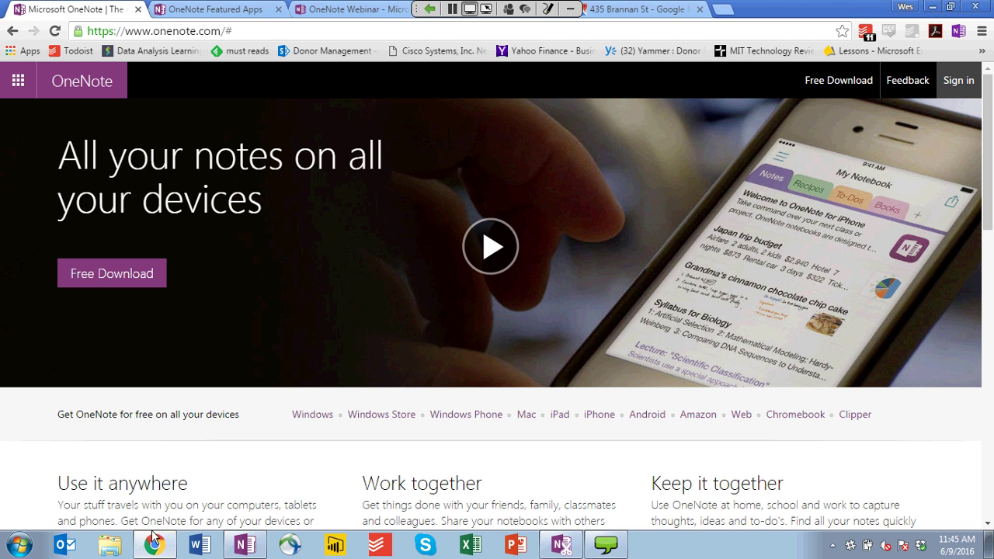
click(235, 11)
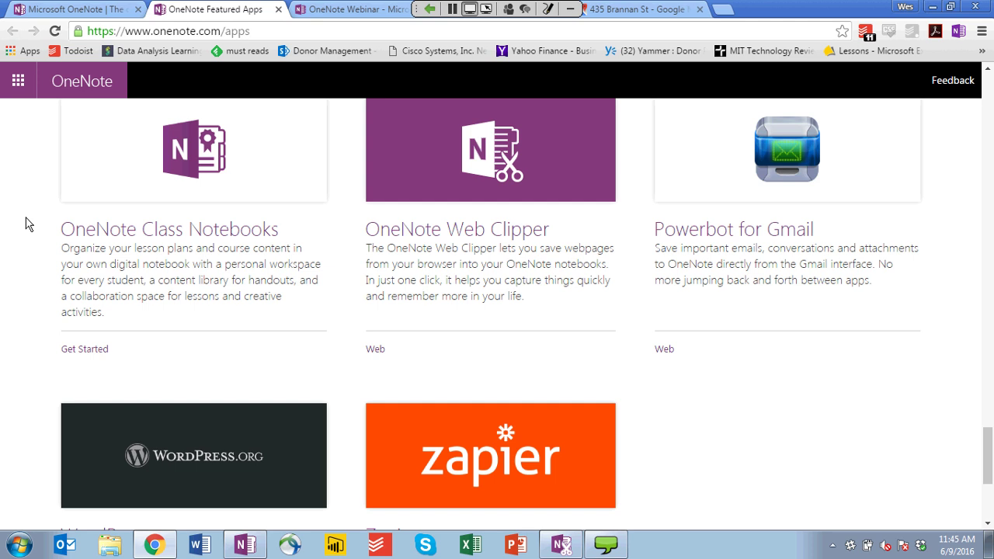
scroll(25, 225, up, 15)
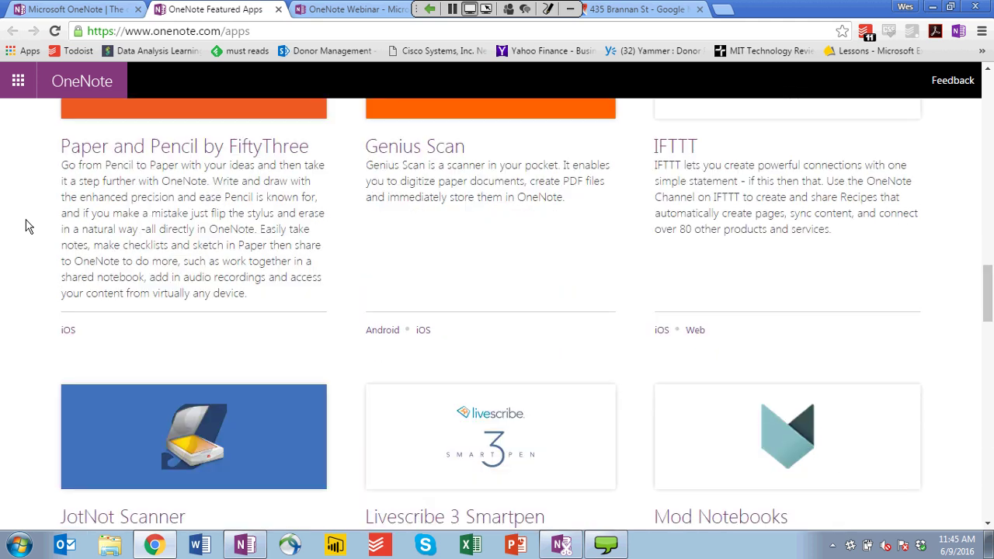
scroll(26, 225, up, 15)
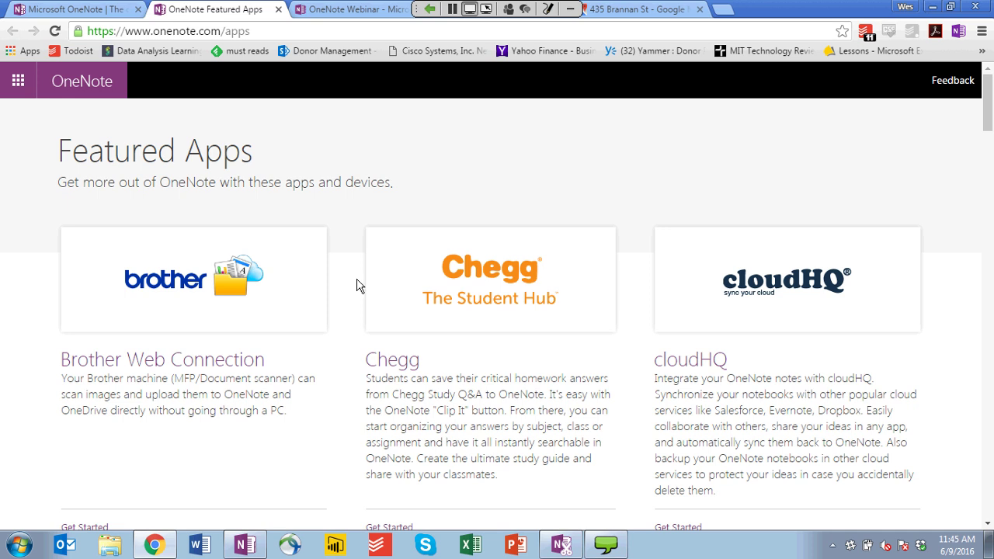
scroll(357, 286, down, 2)
scroll(358, 286, down, 4)
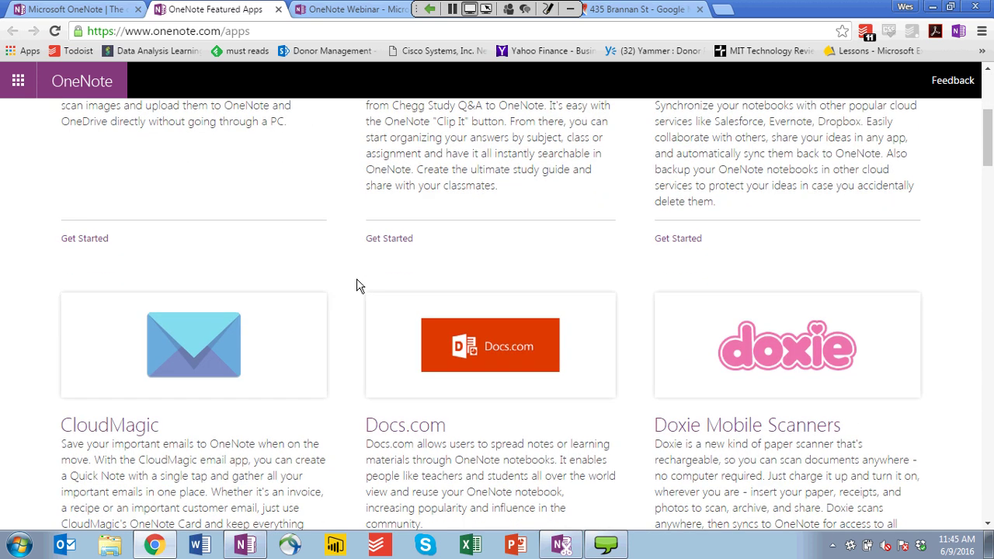
scroll(357, 285, down, 4)
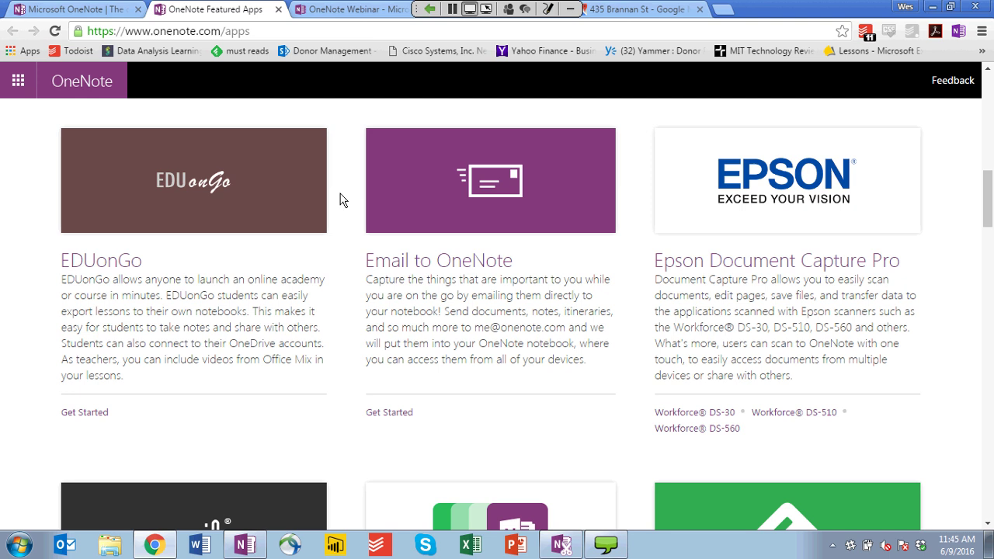
scroll(340, 200, down, 4)
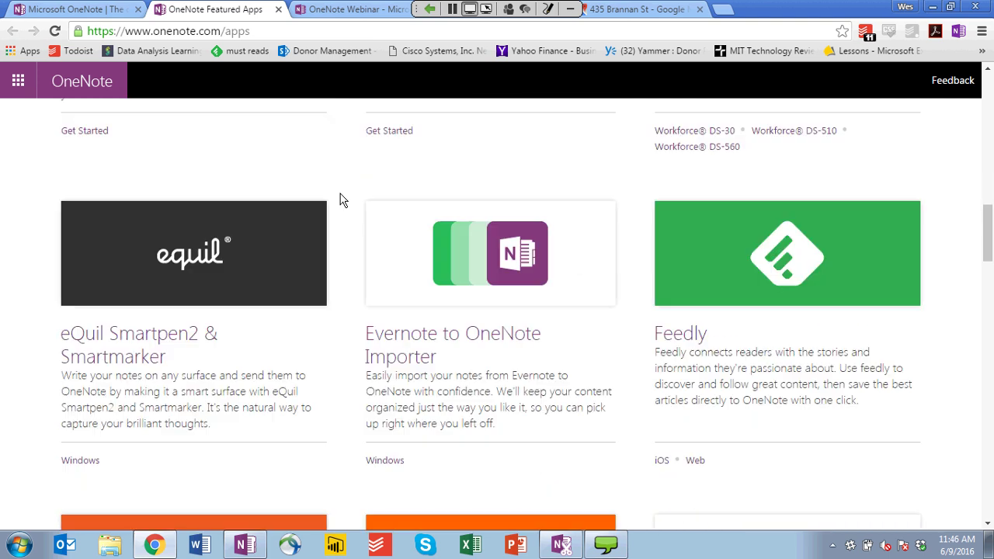
scroll(340, 200, down, 1)
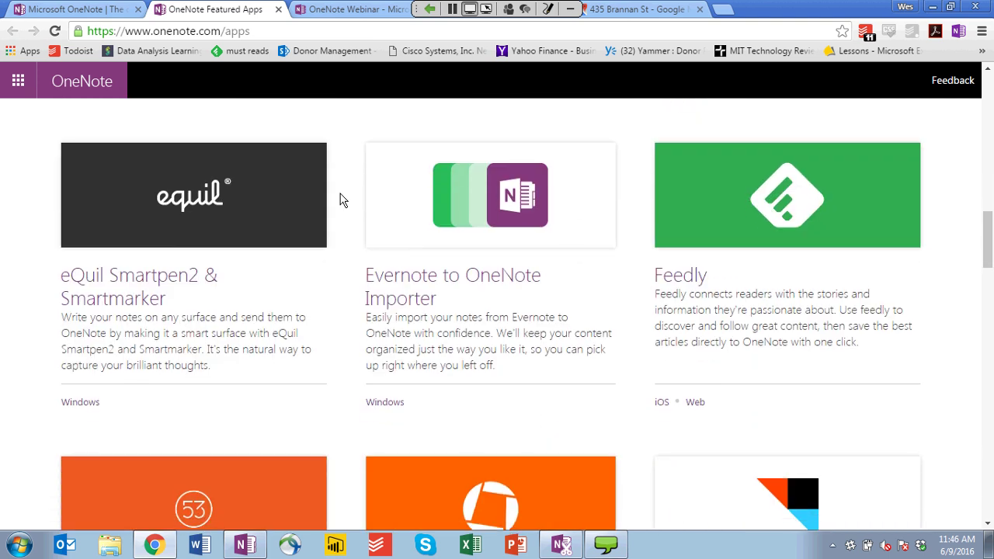
scroll(339, 199, down, 3)
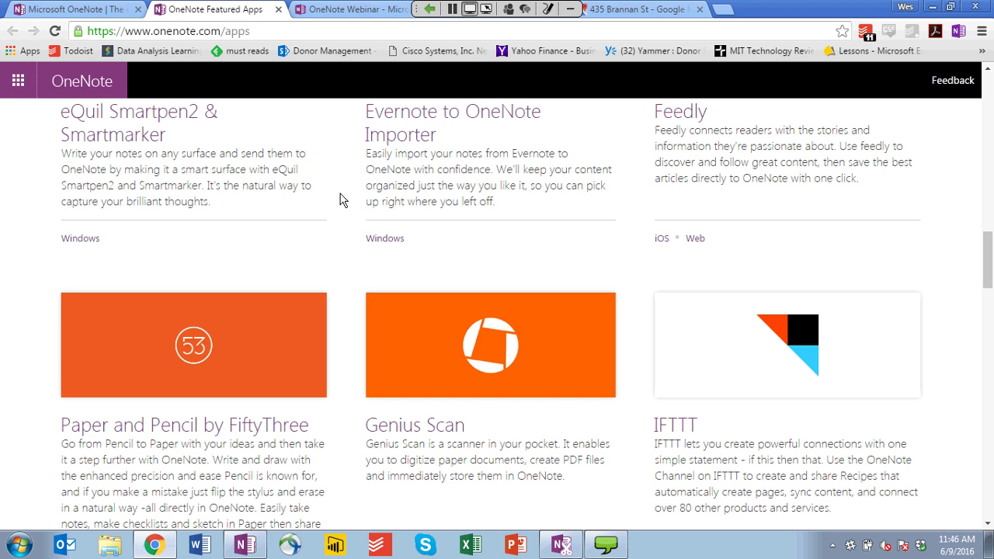
scroll(339, 200, down, 4)
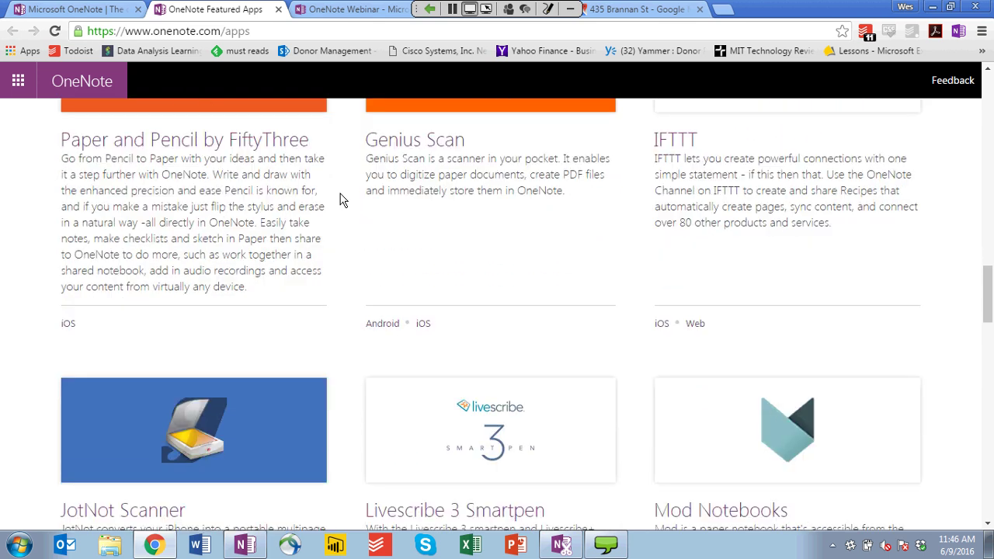
scroll(339, 200, down, 4)
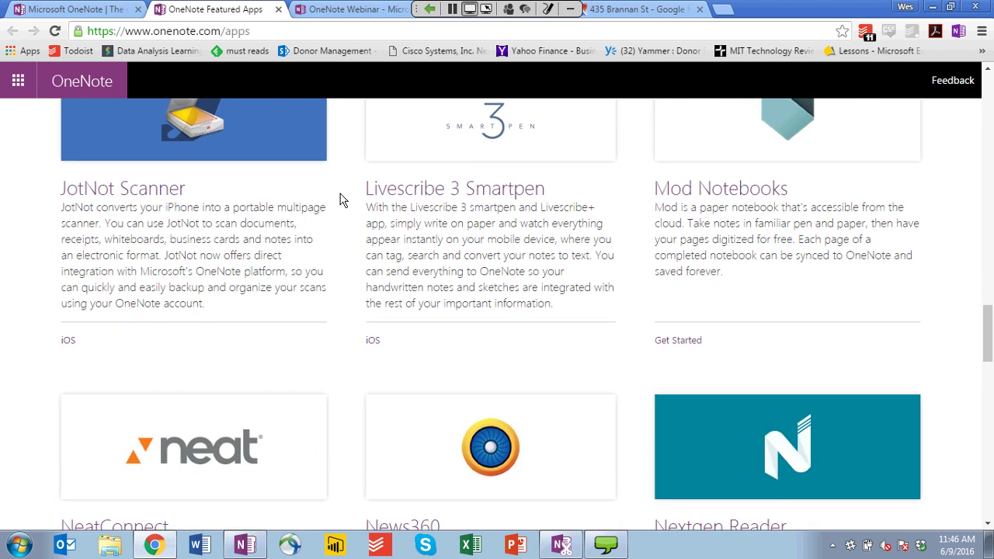
scroll(340, 200, down, 5)
scroll(339, 199, down, 8)
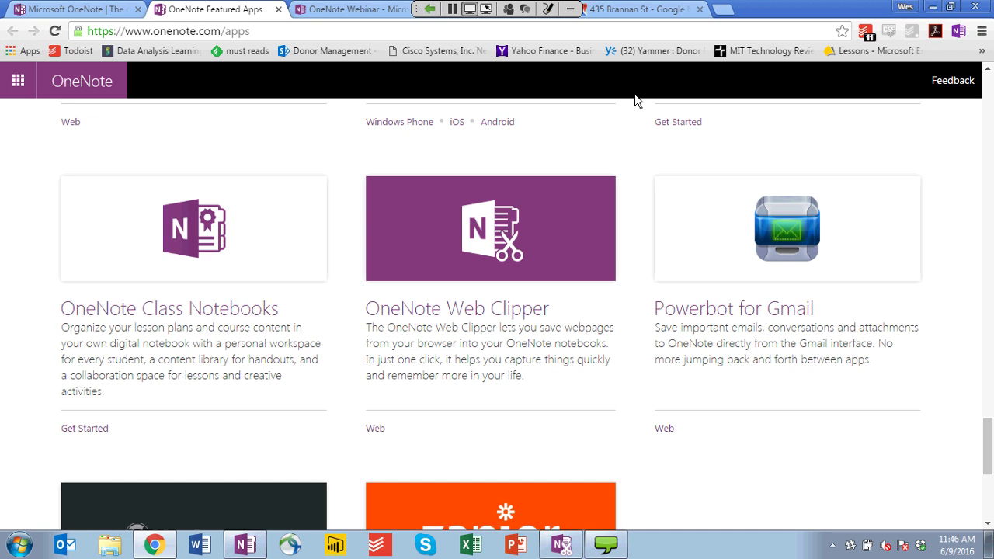
Step: Show the TechSoup article "An Introduction to Using A/B Testing for Fundraising" and start the OneNote Web Clipper on it
double_click(785, 15)
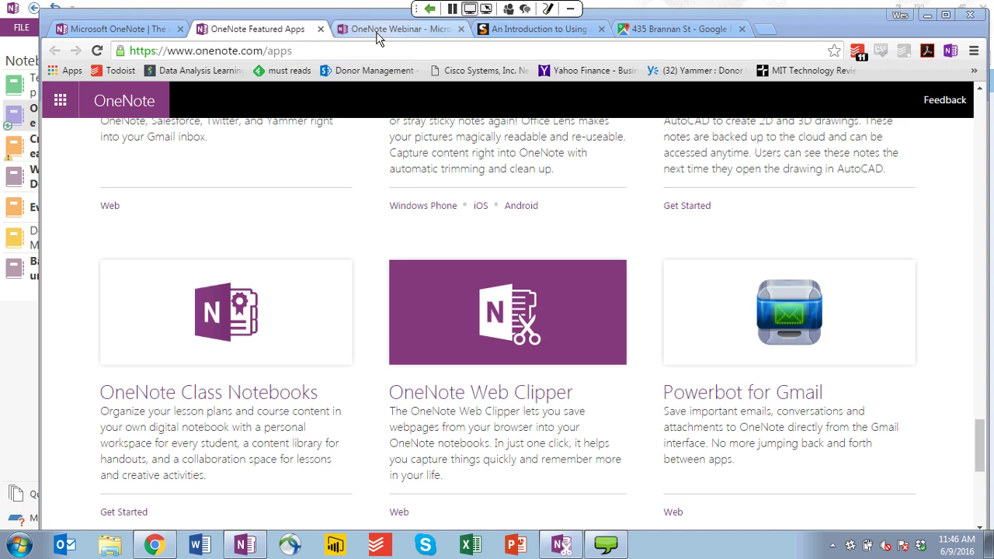
click(503, 34)
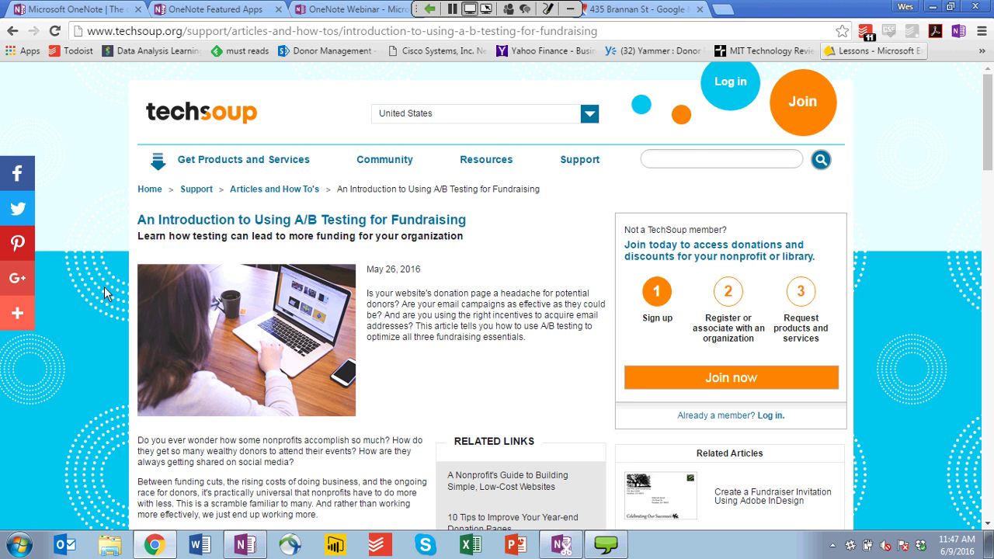
scroll(107, 293, down, 1)
scroll(105, 287, down, 10)
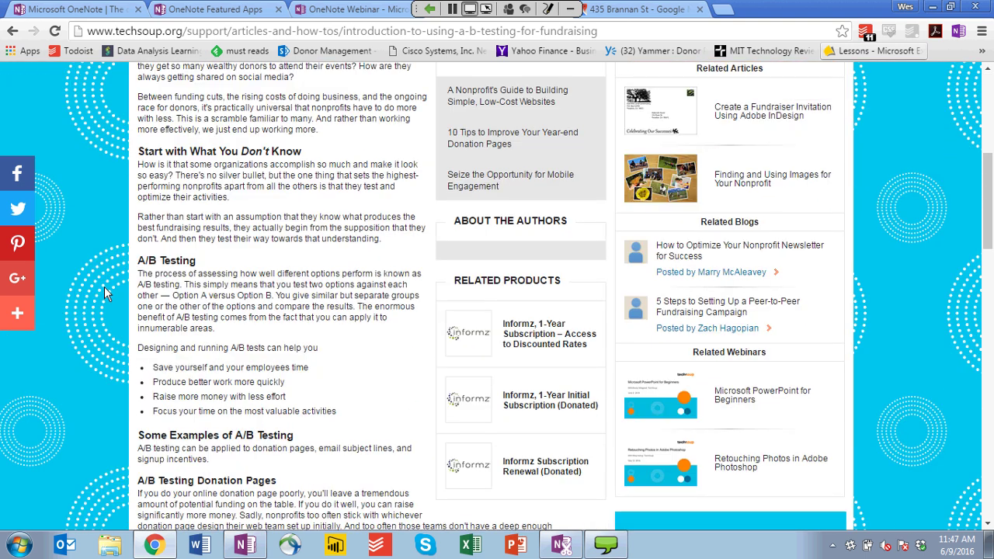
scroll(104, 286, down, 15)
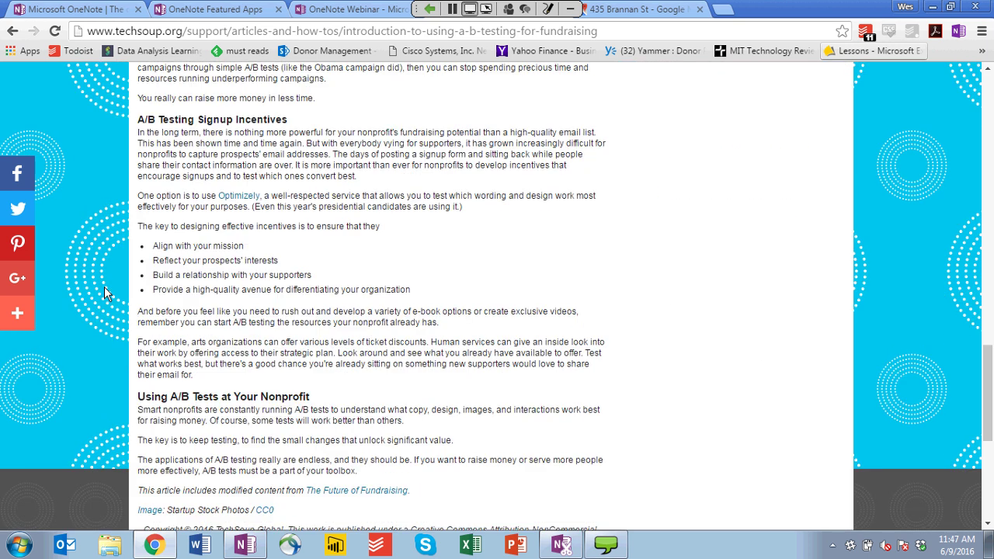
scroll(107, 293, up, 12)
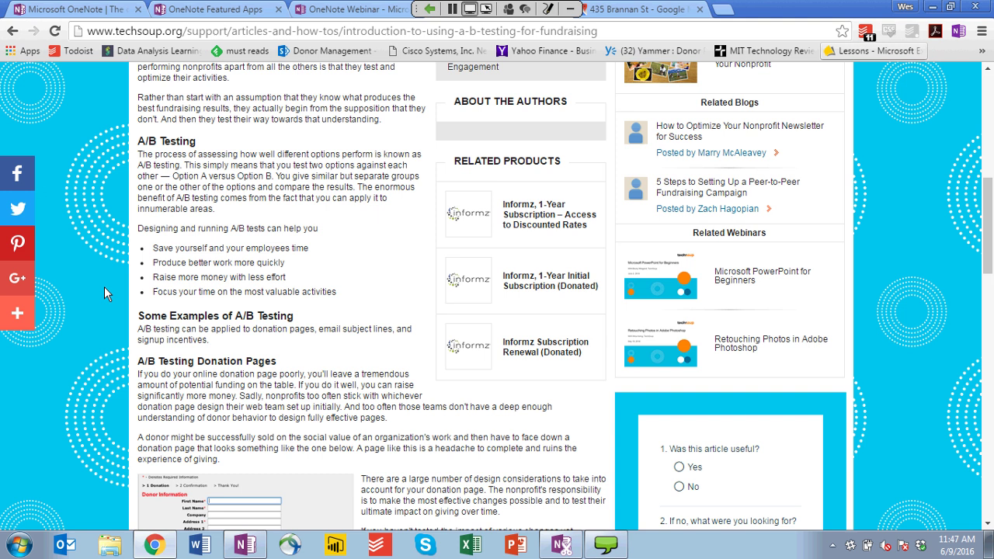
scroll(104, 292, up, 10)
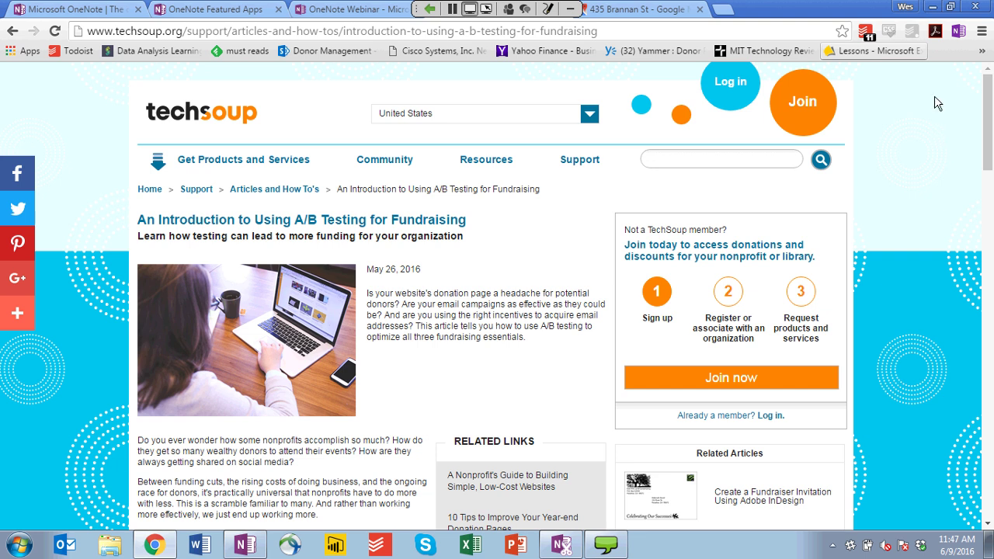
click(956, 37)
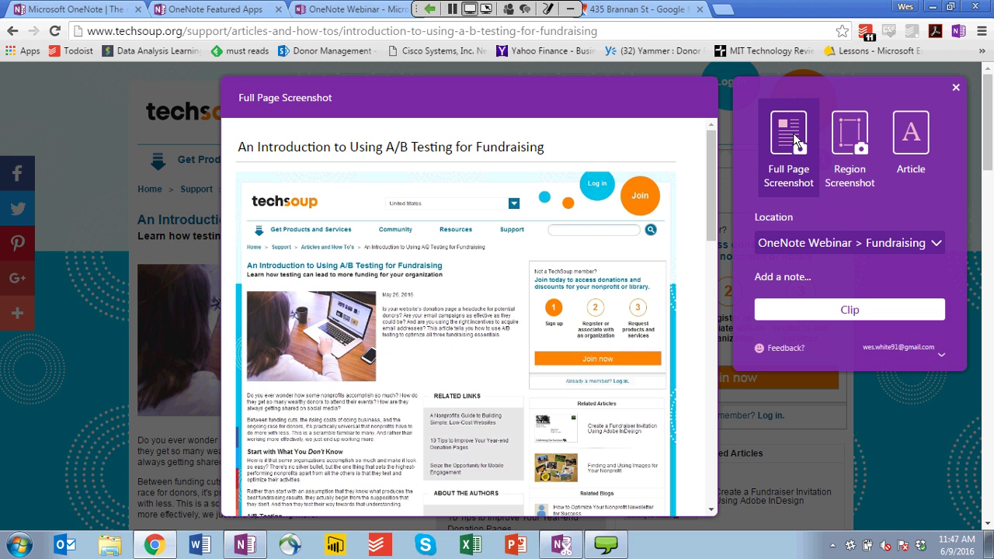
Step: Try a region screenshot of the article's photo and introduction, and discard it without clipping
click(850, 133)
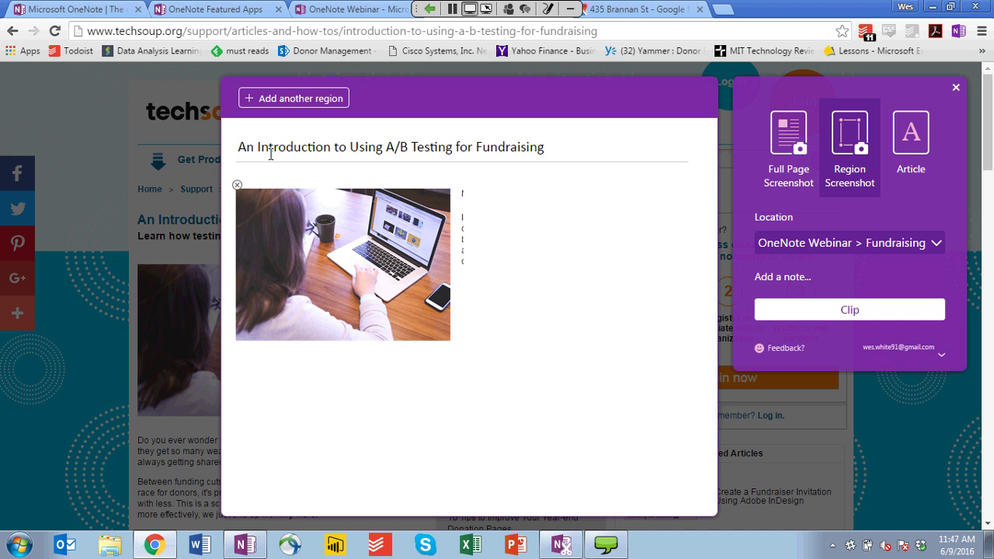
click(237, 185)
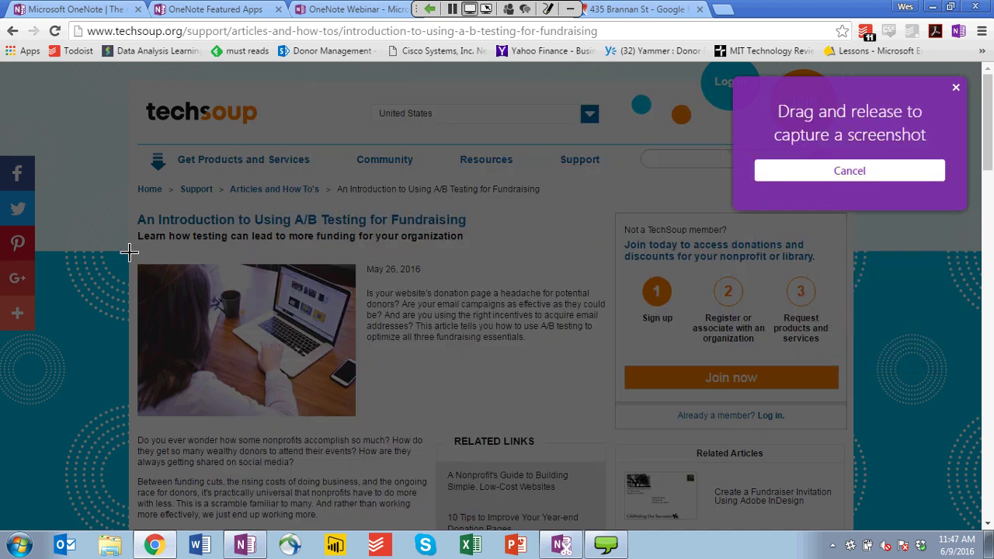
drag(129, 251, 601, 431)
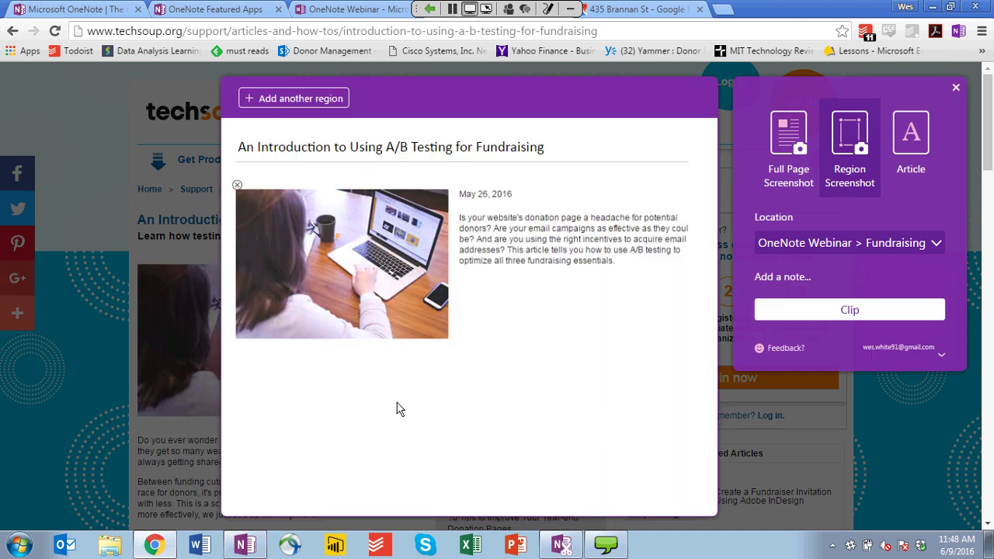
click(239, 184)
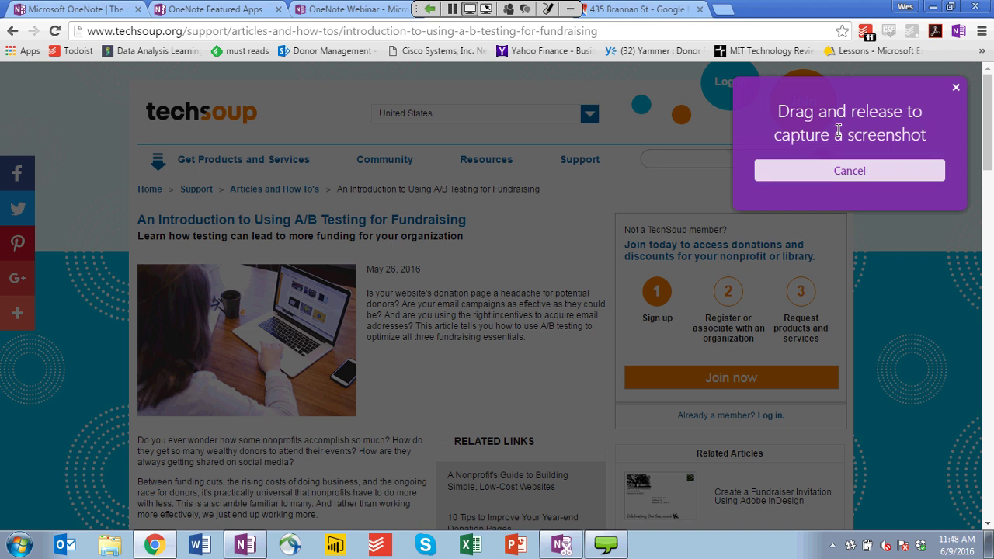
click(848, 168)
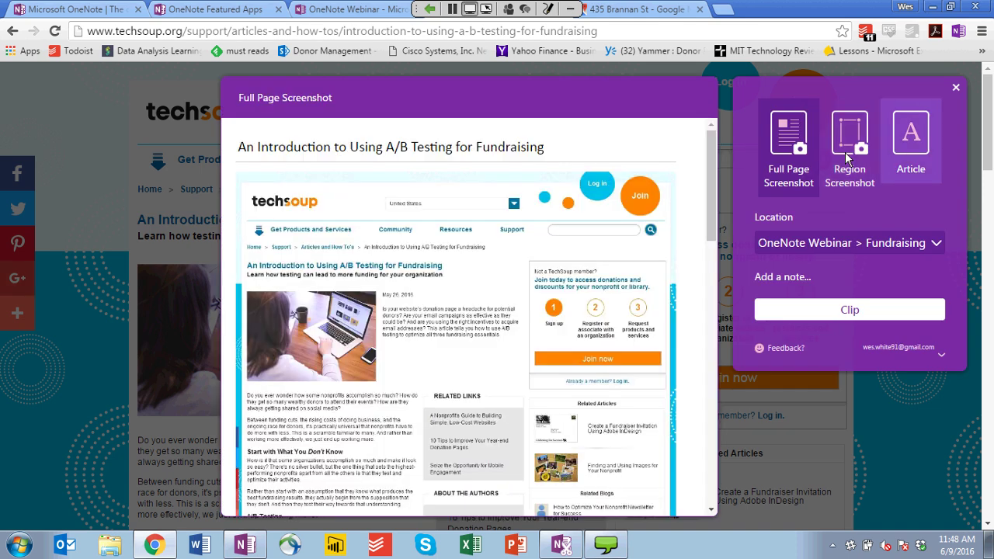
Step: Clip the page in Article mode to the location OneNote Webinar > Fundraising
click(912, 142)
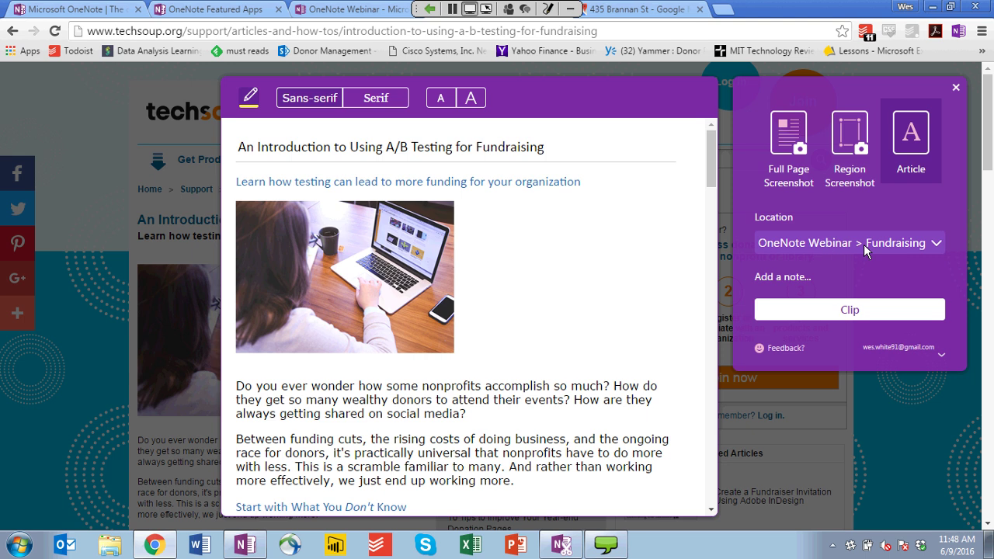
click(920, 251)
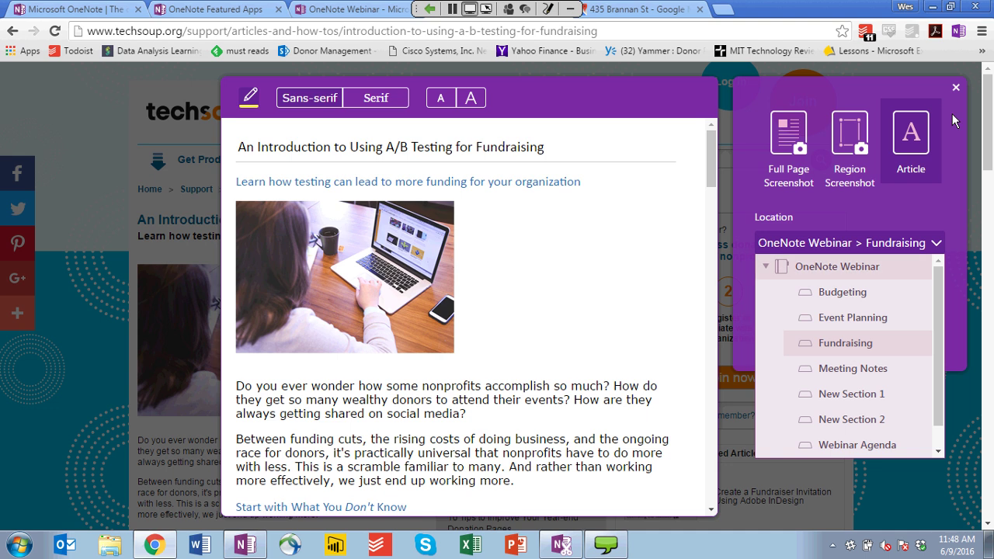
click(942, 242)
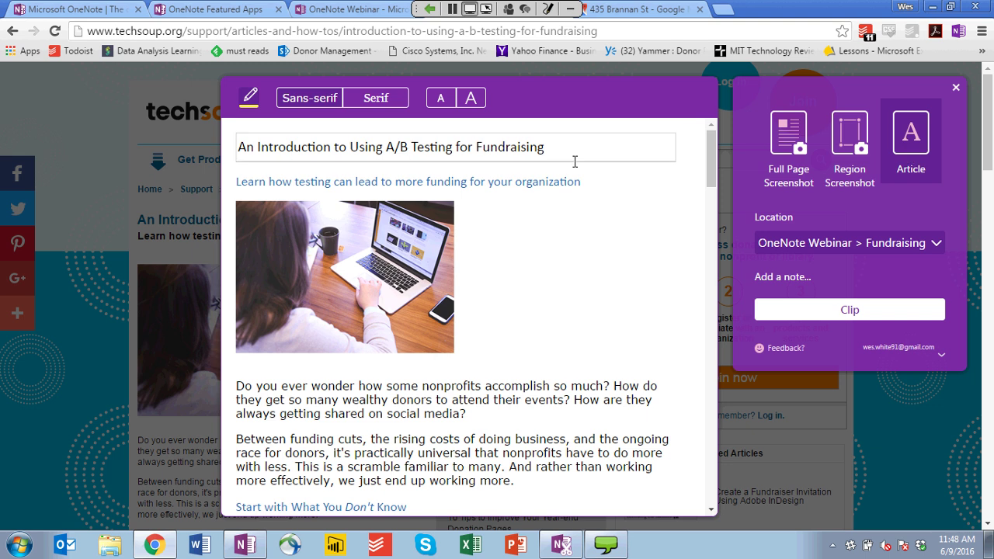
click(850, 306)
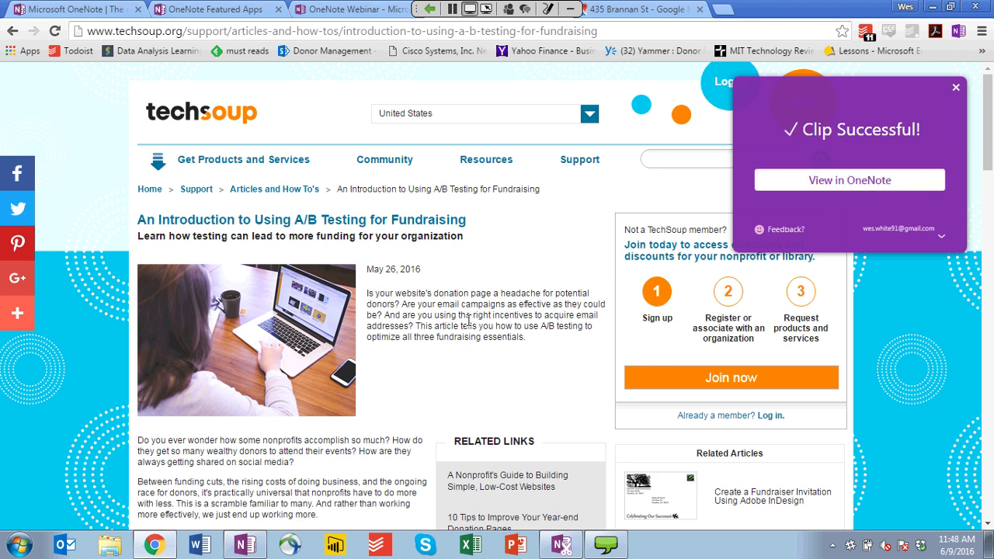
Step: Switch to OneNote and open the newly clipped A/B testing article page in the Fundraising section
click(255, 546)
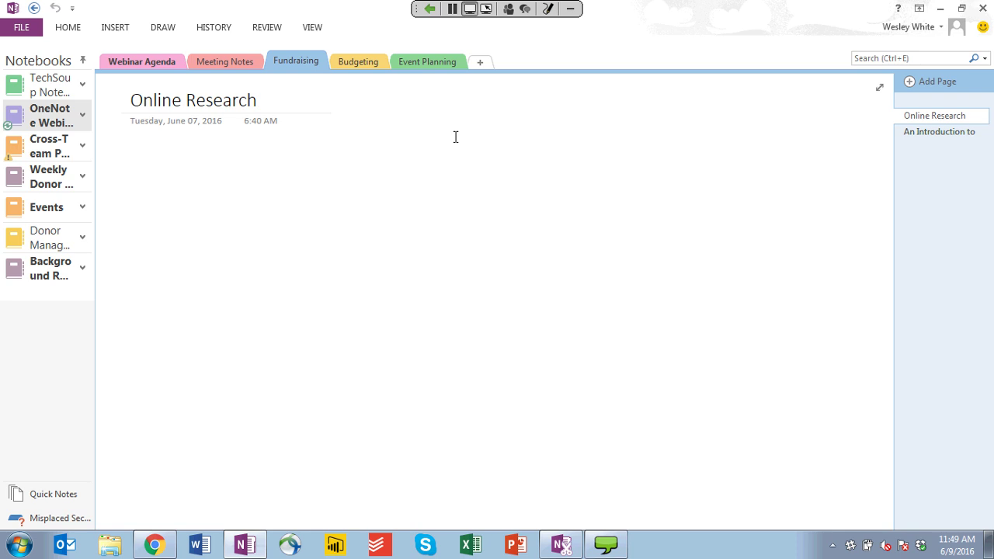
click(920, 139)
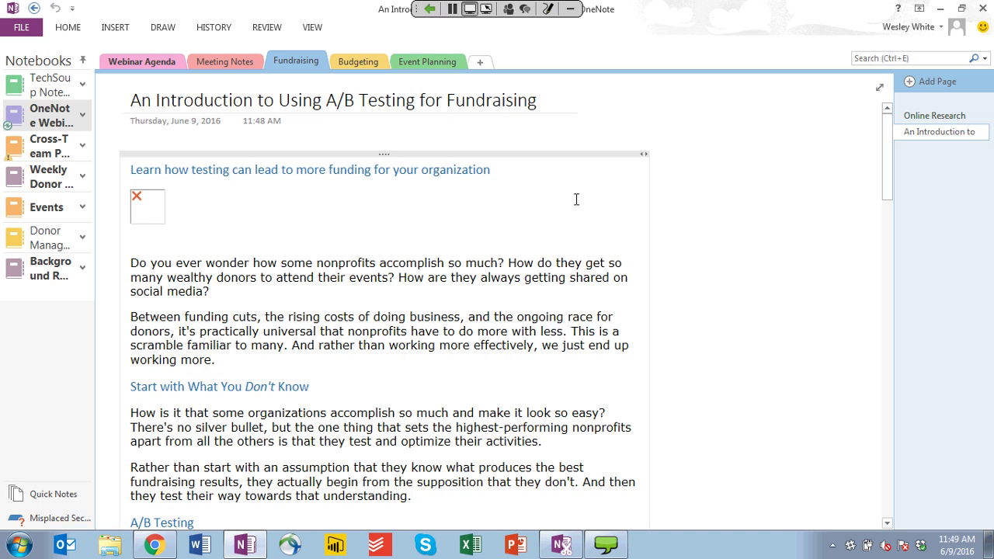
Step: Add the presenter's first name after the clipped article's opening paragraph and delete the paragraph beginning "Between funding cuts"
scroll(576, 200, down, 8)
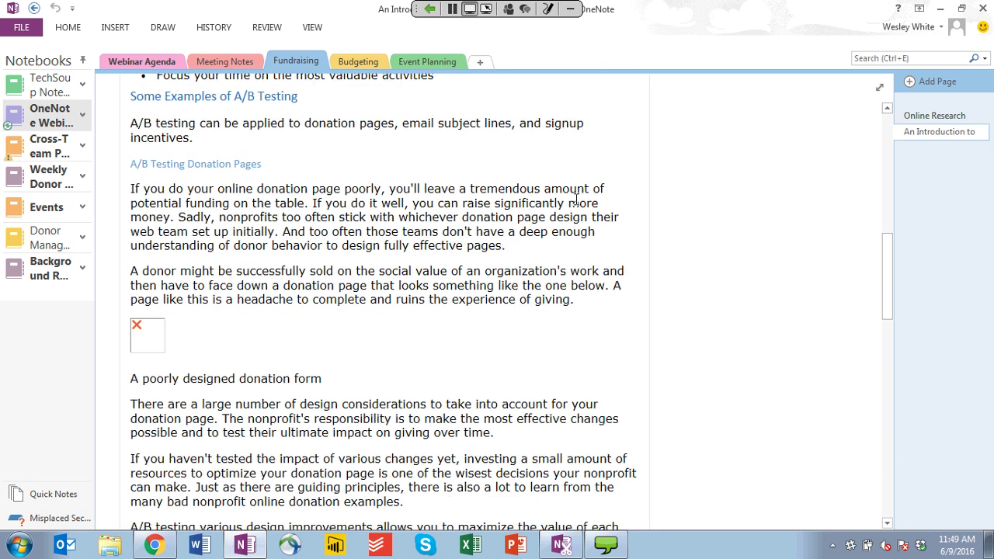
scroll(577, 200, down, 7)
scroll(686, 148, up, 15)
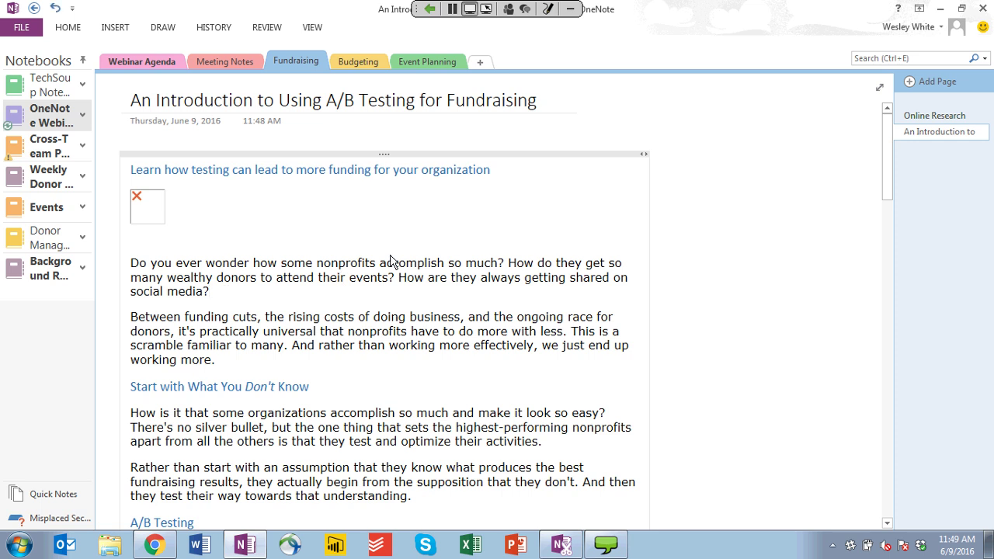
text(Wes)
drag(130, 317, 230, 365)
key(Delete)
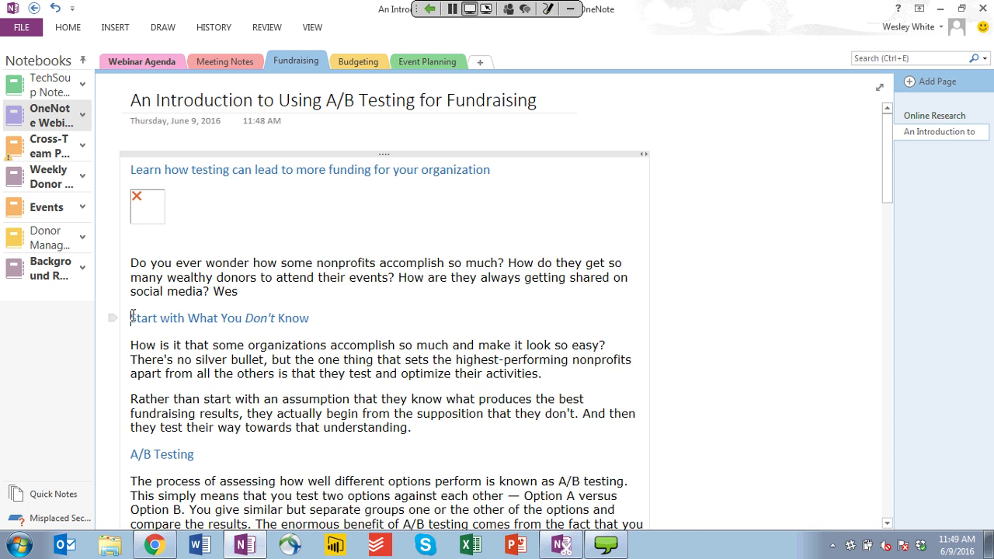
click(130, 345)
key(ctrl+shift+Right)
key(ctrl+shift+Right)
drag(129, 345, 549, 382)
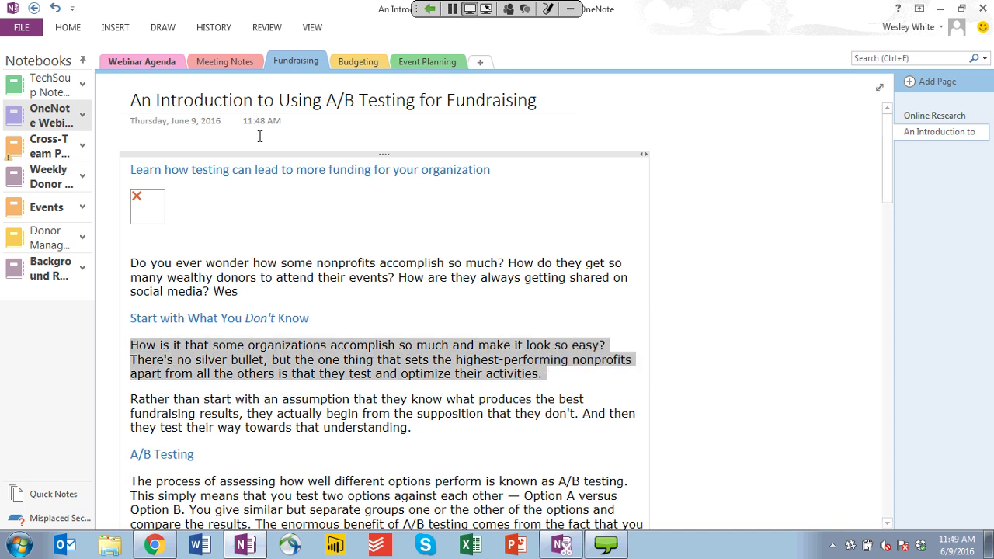
Step: Draw a freehand loop with the thin red pen over the article text, from the opening paragraph down to the section above "A/B Testing"
click(163, 28)
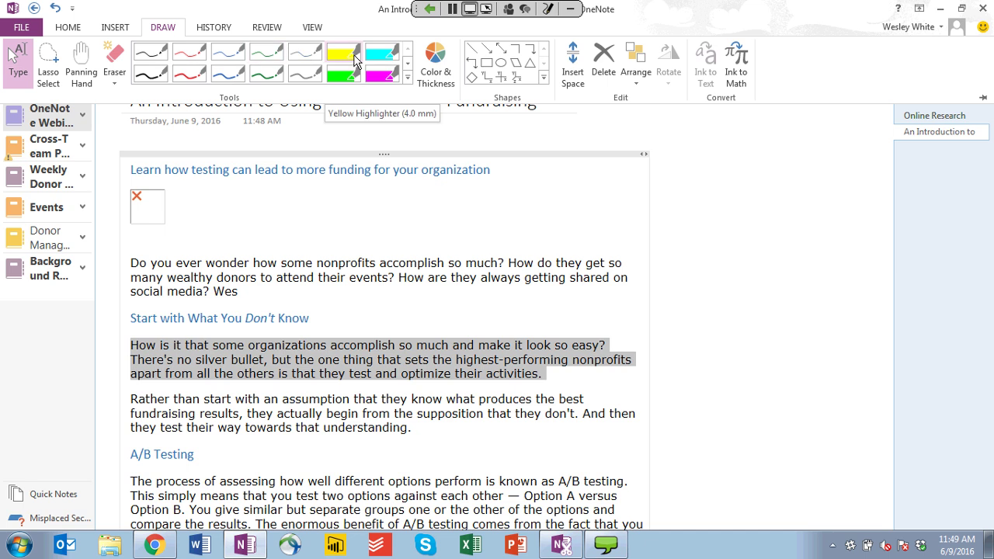
click(196, 54)
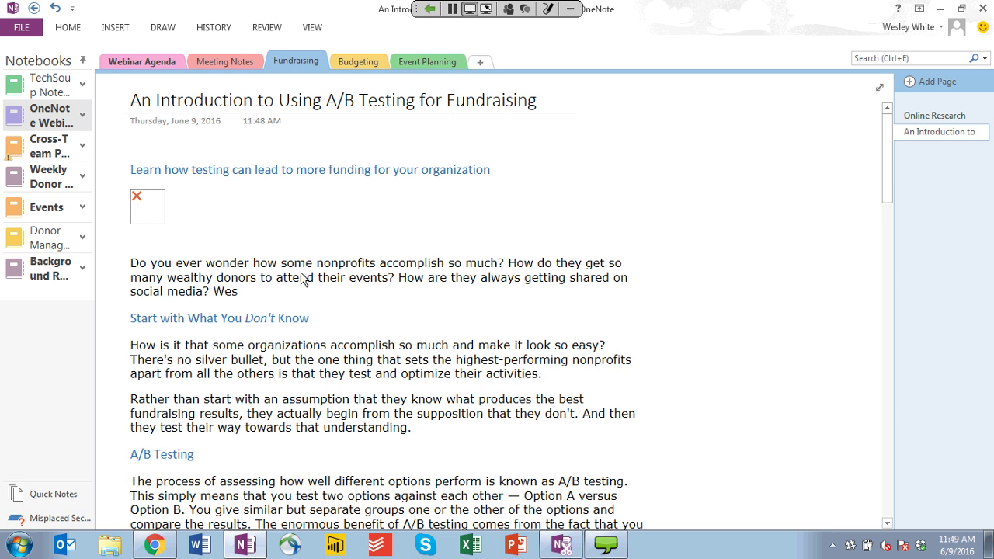
mouse_move(302, 278)
mouse_down()
mouse_move(345, 253)
mouse_move(289, 289)
mouse_up()
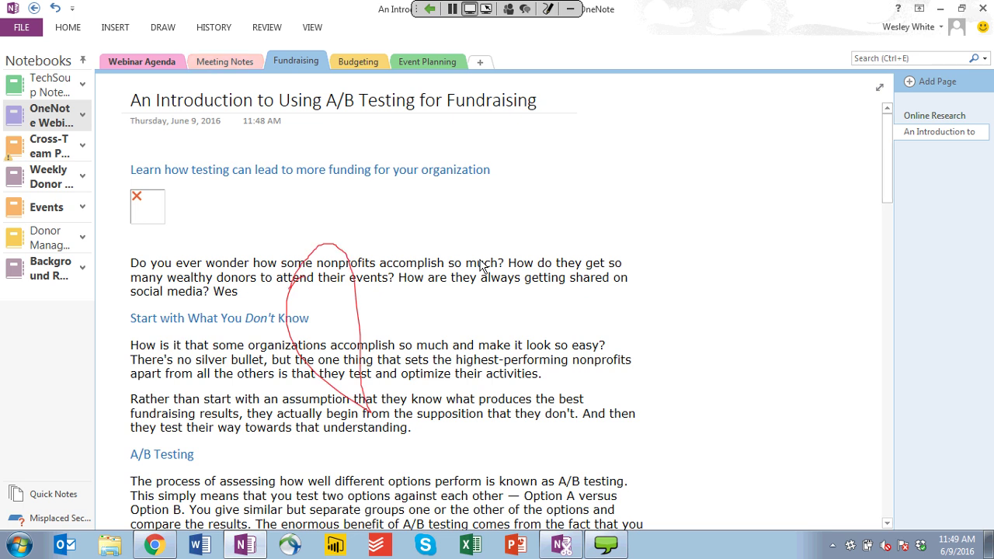
Step: Mark parts of the first two lines of the paragraph beginning "Do you ever wonder" with the 4.0 mm yellow highlighter
click(174, 30)
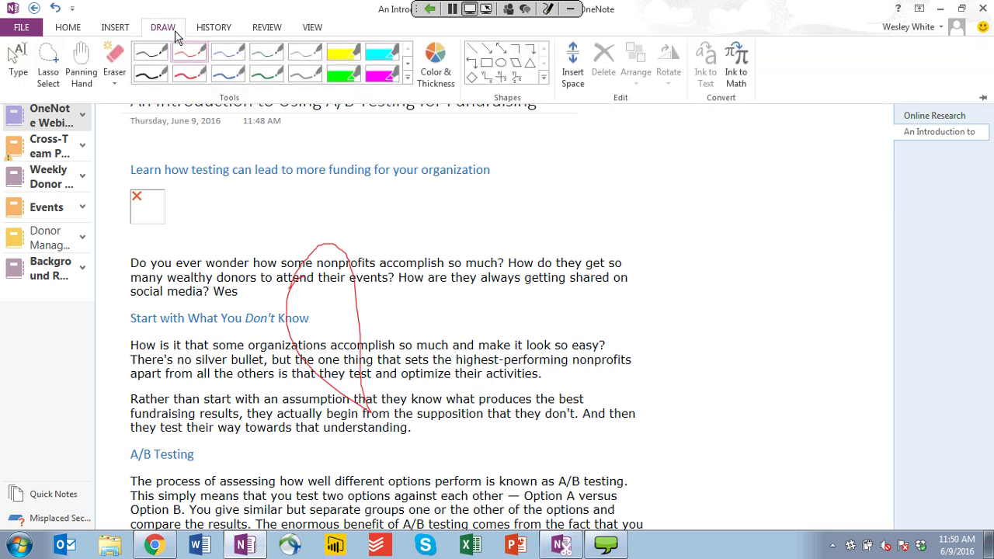
click(332, 57)
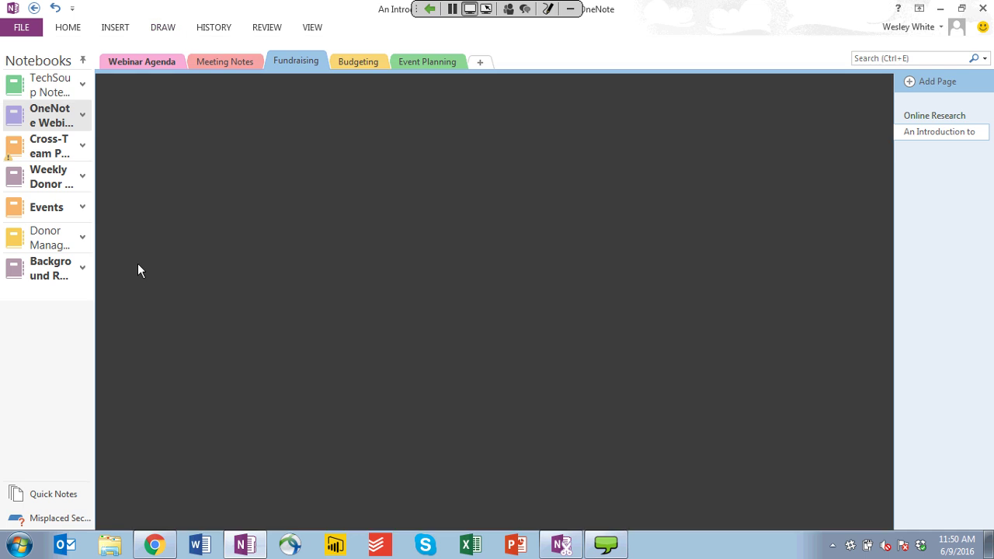
drag(130, 263, 307, 263)
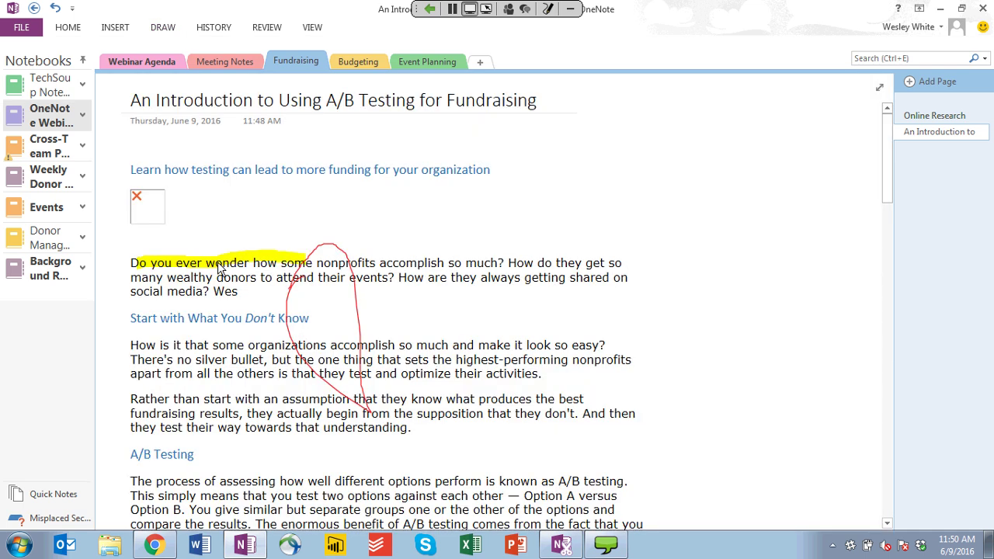
drag(220, 268, 474, 284)
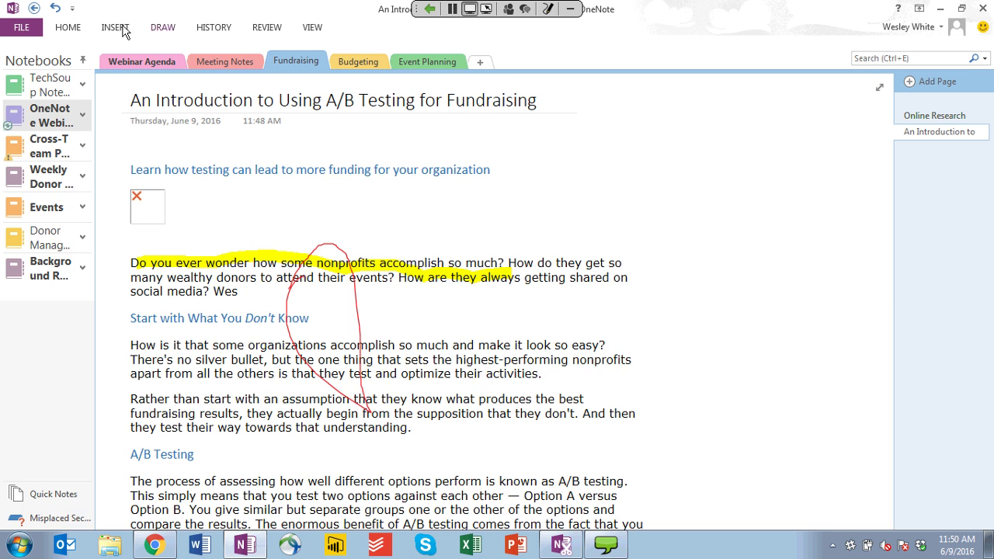
Step: Return from drawing to typing mode and make the A/B testing article page a subpage of Online Research
click(163, 29)
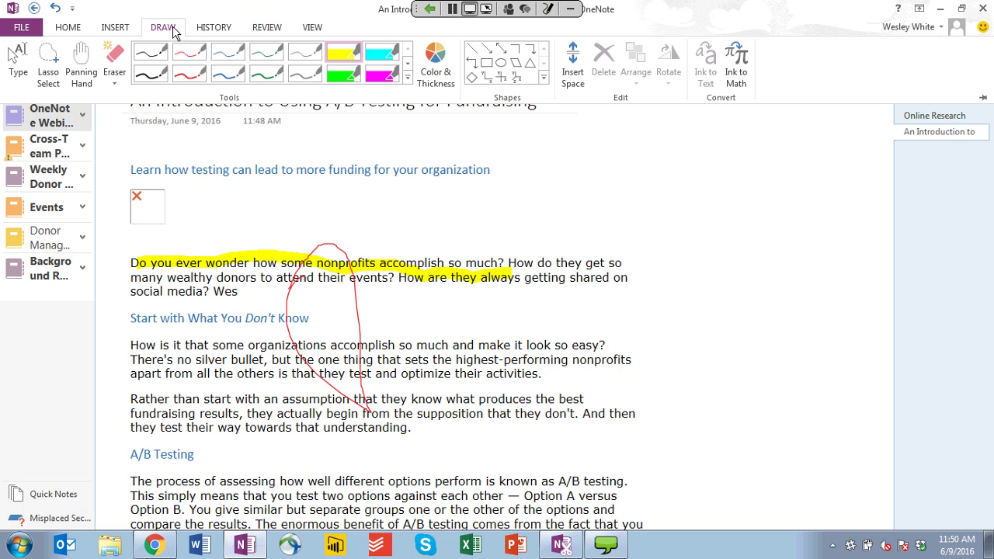
click(21, 60)
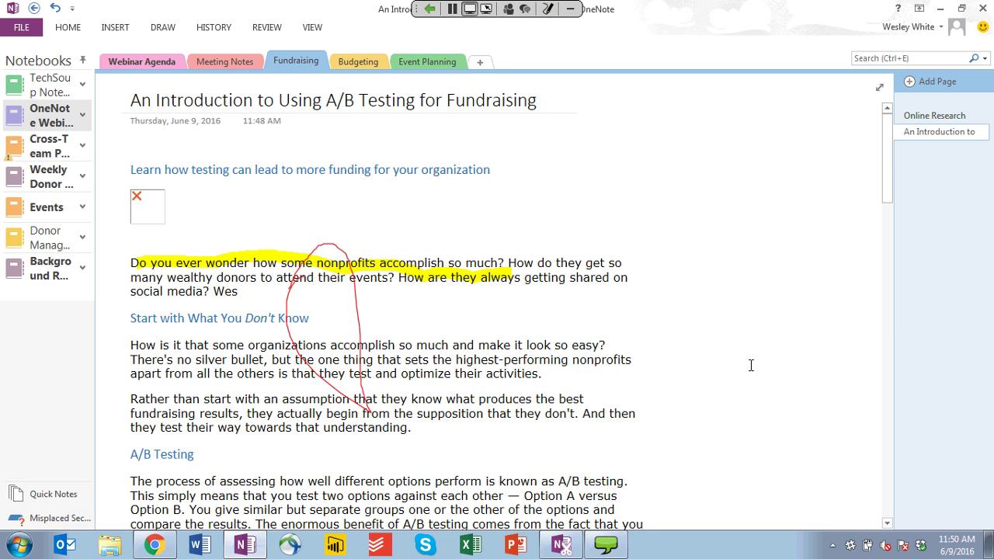
right_click(948, 133)
click(826, 286)
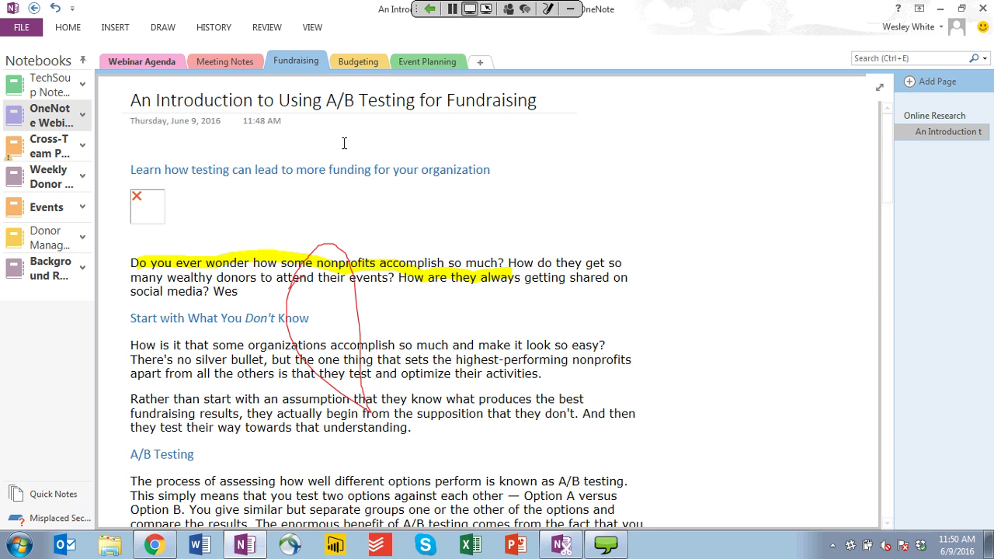
Step: Insert a new Excel spreadsheet on the FY17 Budget page of the Budgeting section
click(361, 66)
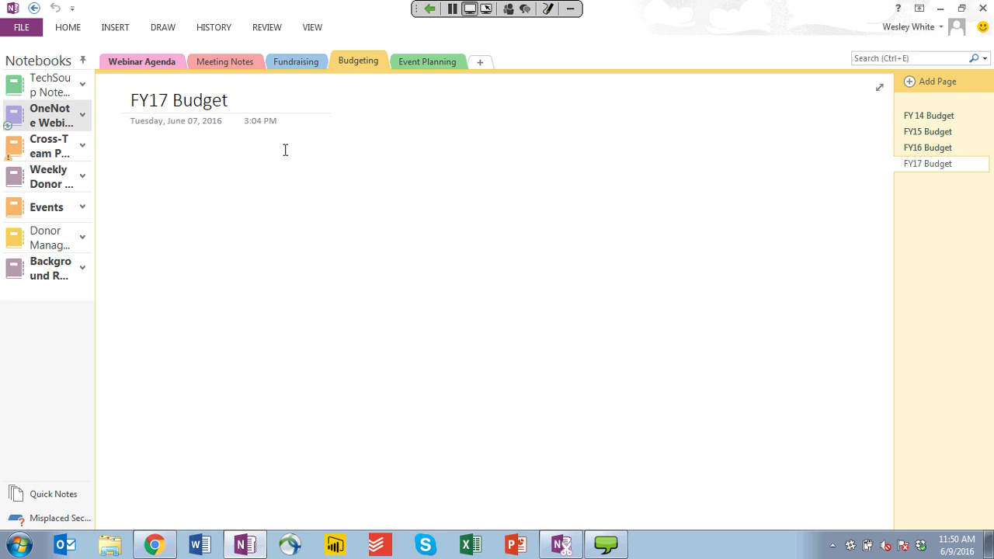
click(115, 28)
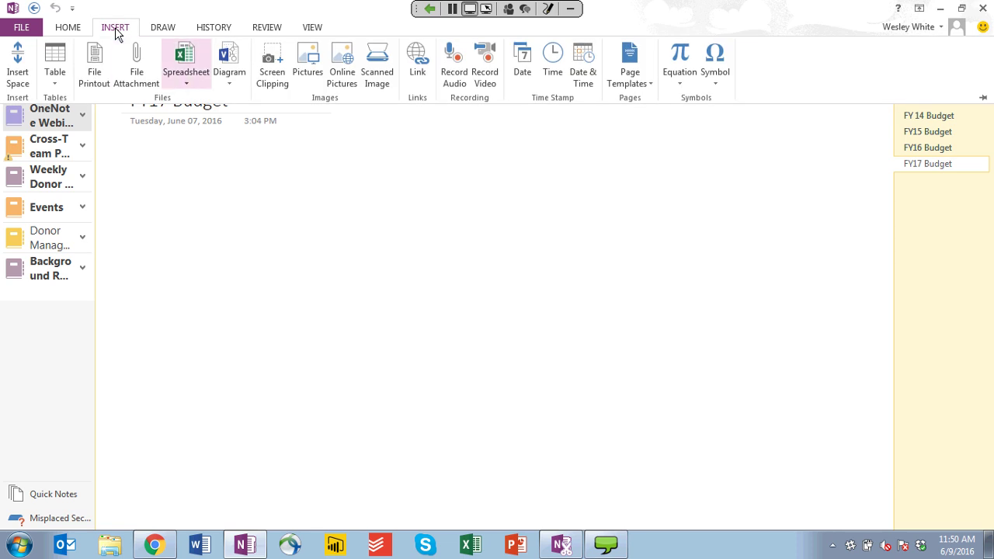
click(185, 81)
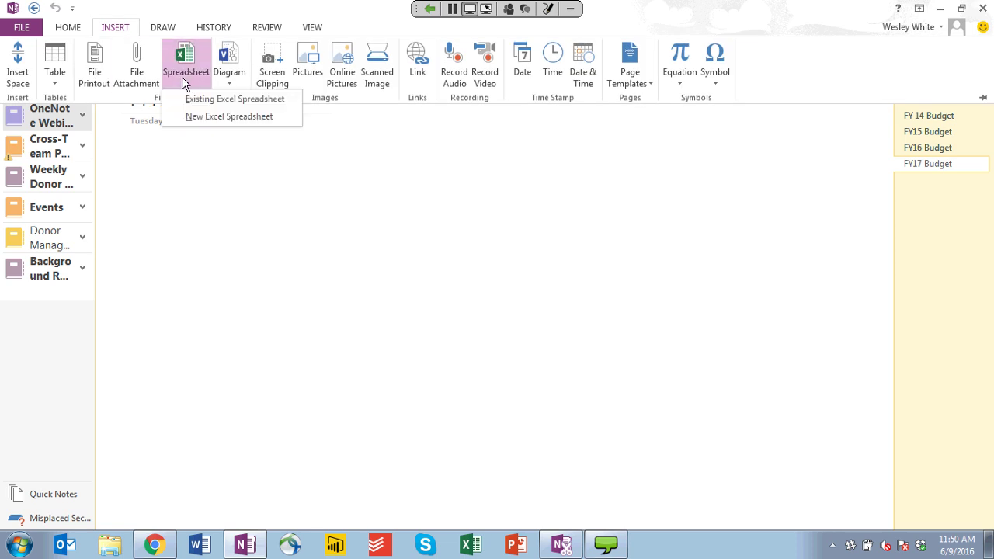
click(208, 116)
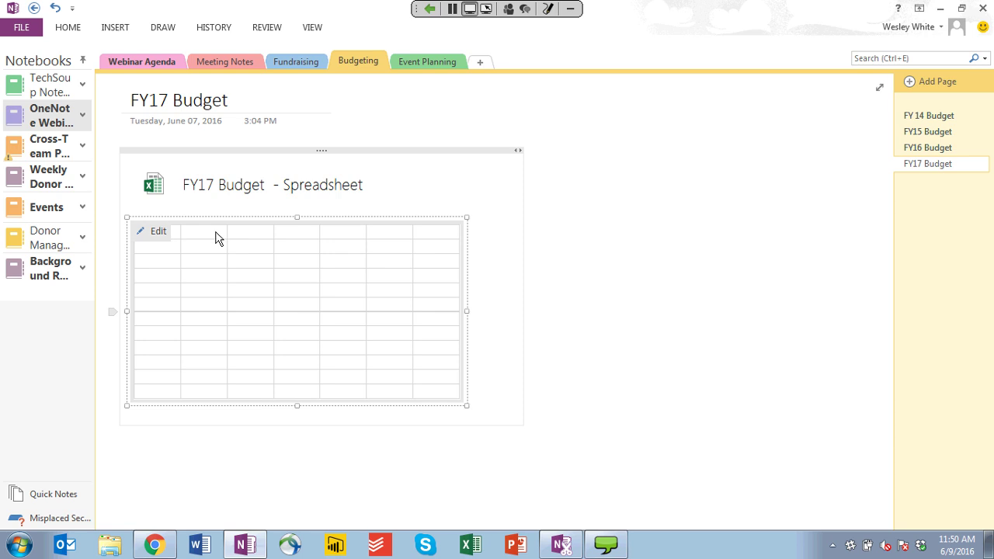
Step: Open the embedded FY17 Budget spreadsheet for editing in Excel, select a cell in column A, and close Excel without entering data
click(156, 235)
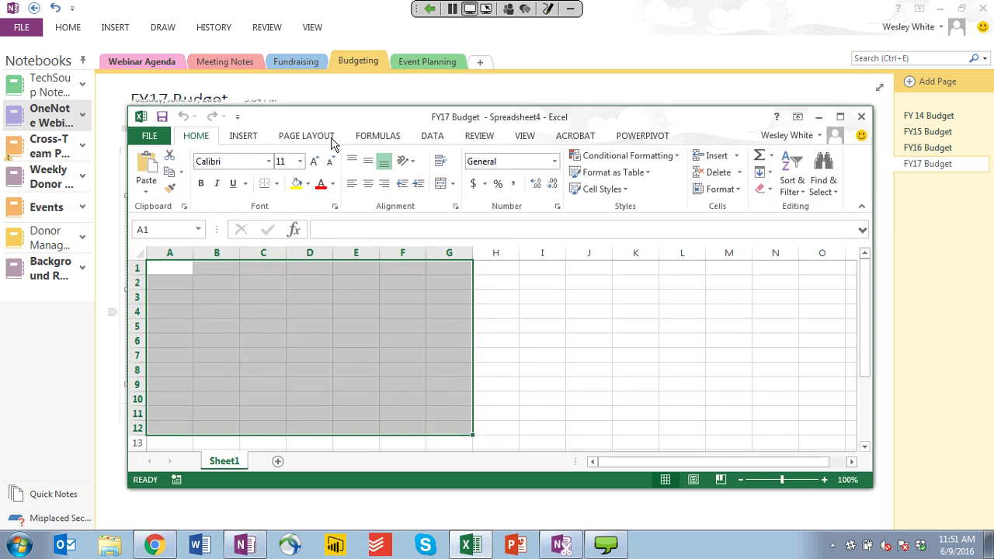
click(160, 269)
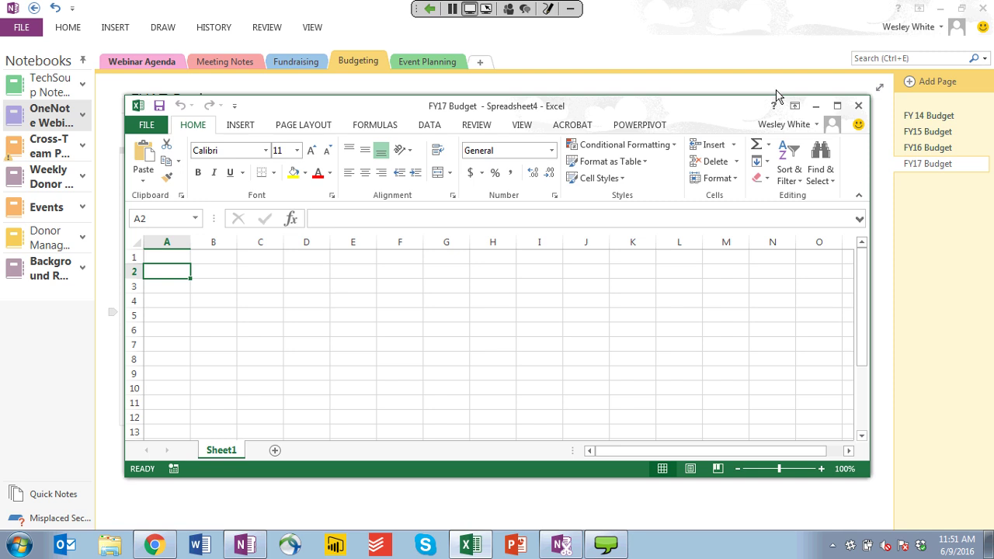
click(858, 106)
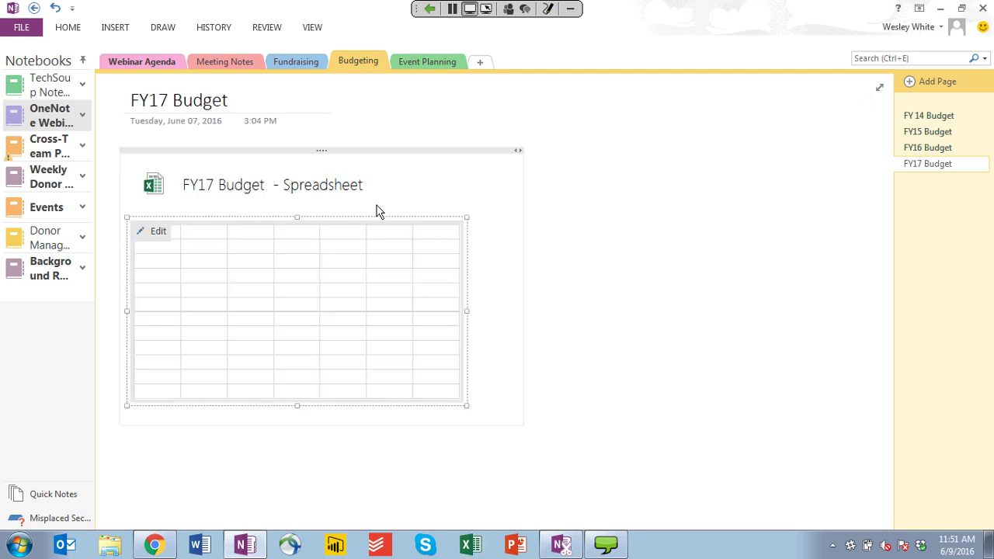
Step: Insert a new Visio drawing on the Event Process page of the Event Planning section and deselect it
click(412, 65)
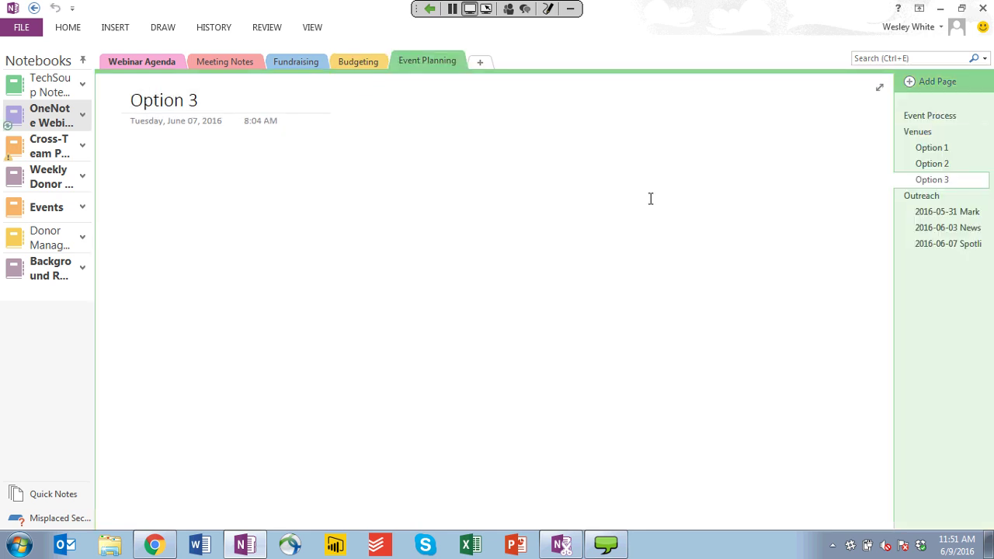
click(921, 123)
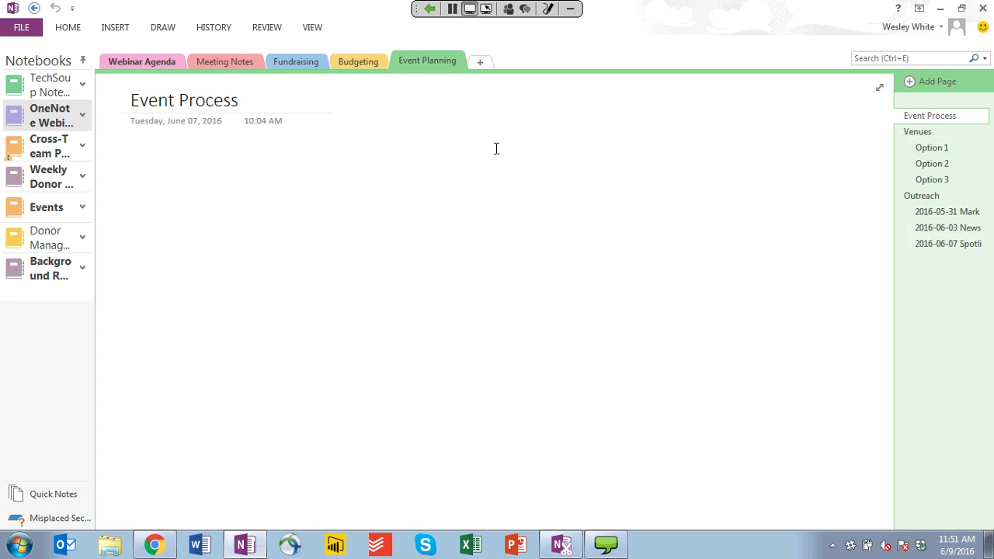
click(115, 28)
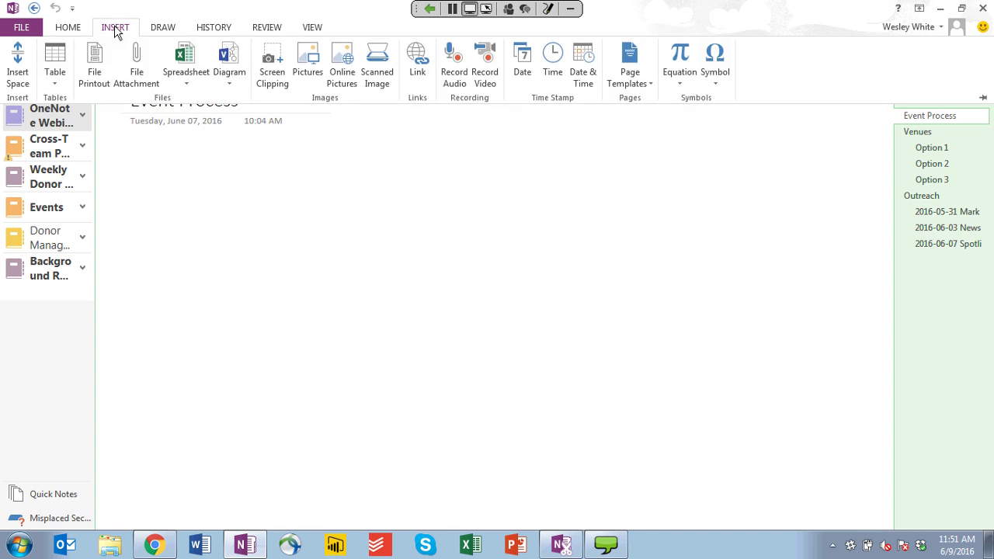
click(233, 81)
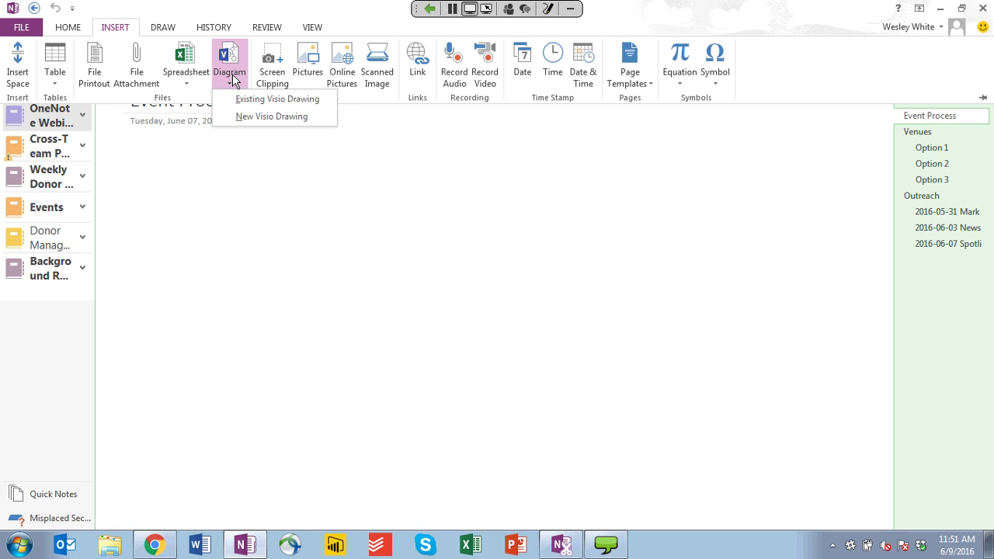
click(271, 116)
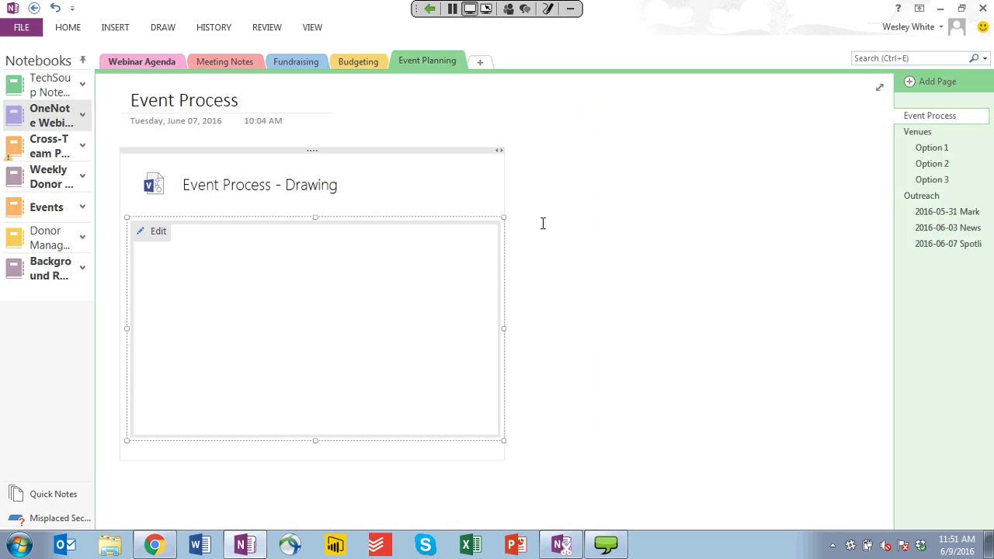
click(601, 247)
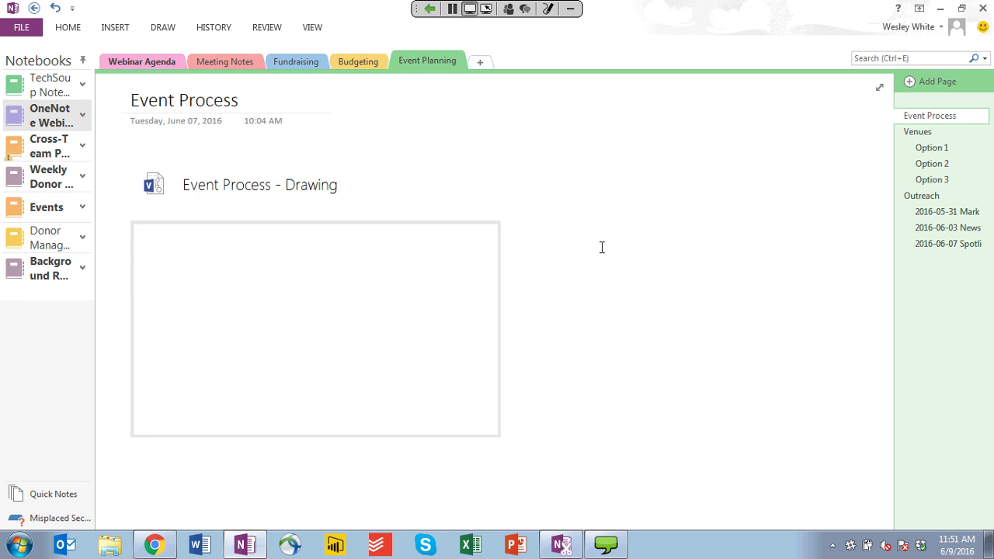
Step: Revisit the Budgeting, Fundraising and Meeting Notes sections, and minimize OneNote to return to the TechSoup article in Chrome
click(362, 65)
click(296, 63)
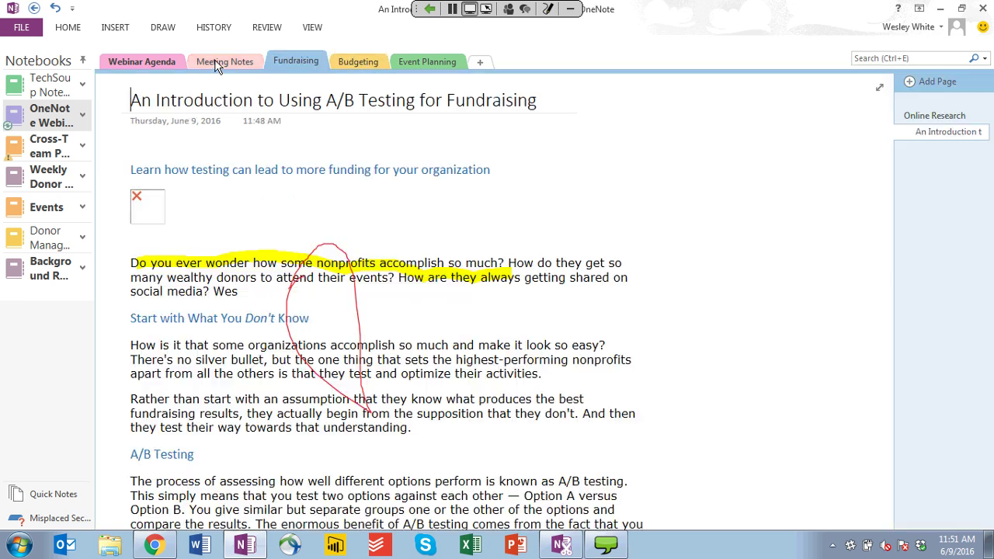
click(217, 65)
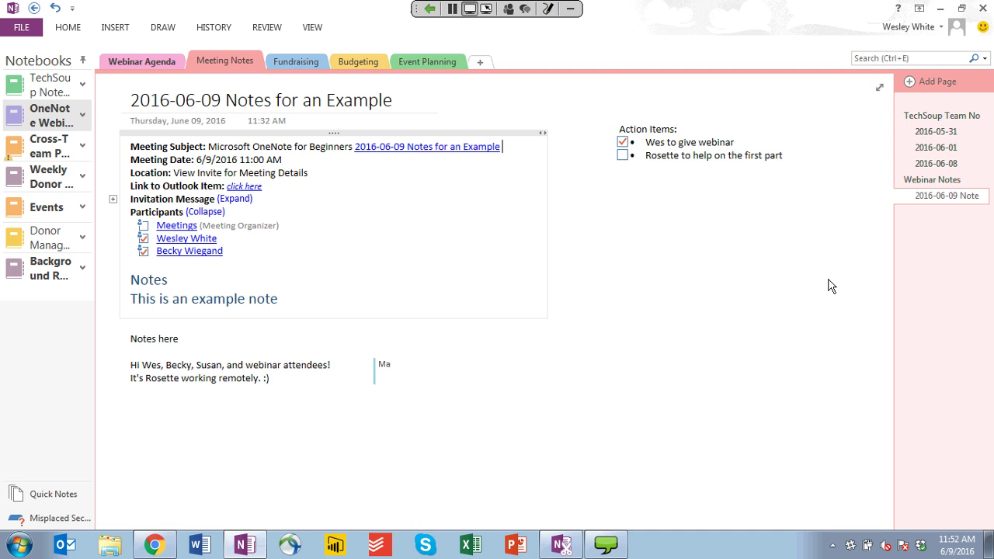
click(940, 8)
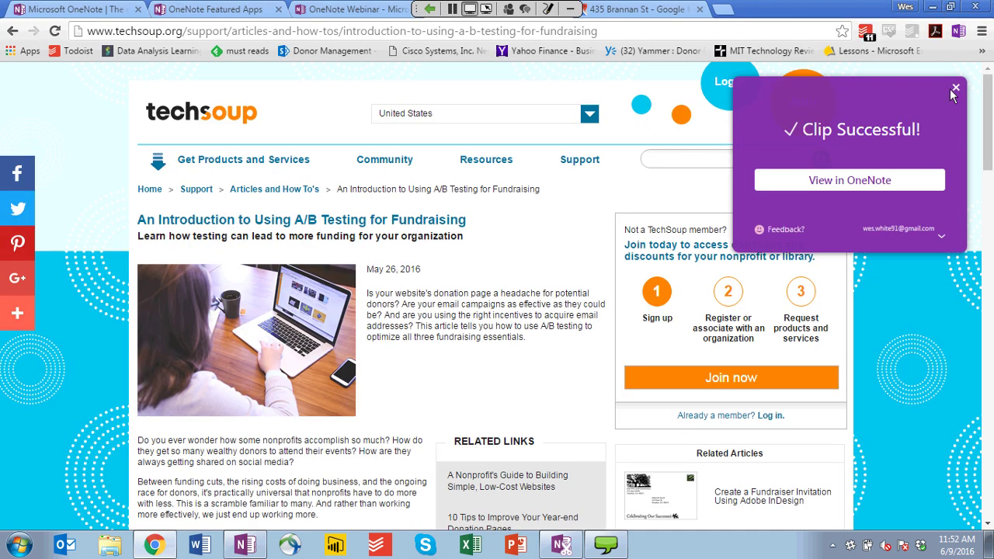